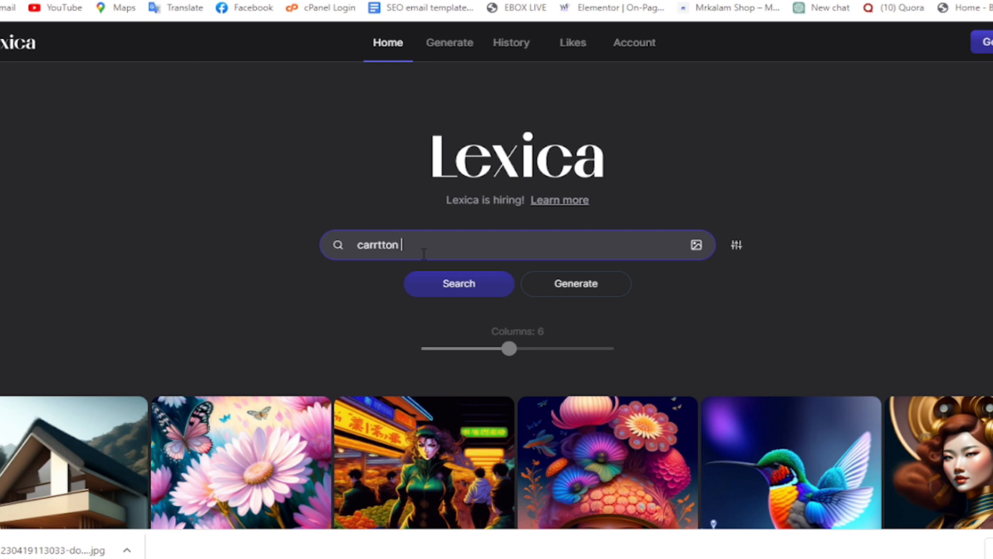
- Search the image library for "carrtton face" and look through the resulting images
key(Return)
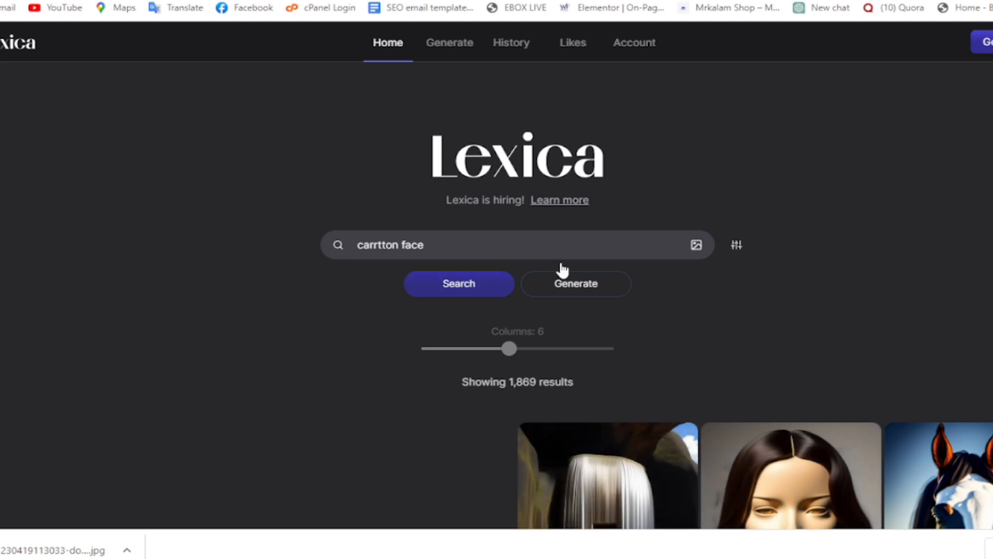
scroll(562, 269, down, 4)
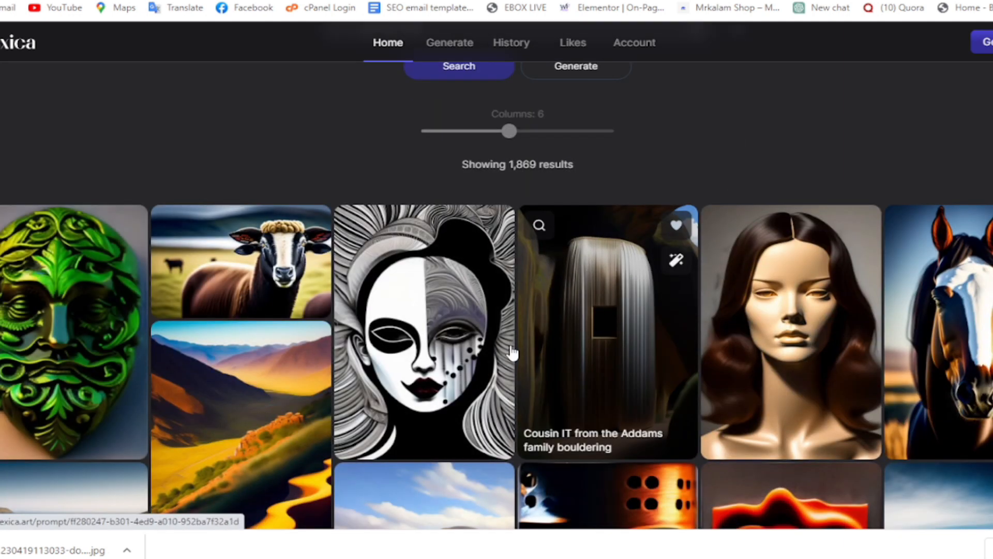
scroll(511, 352, down, 5)
scroll(509, 352, down, 4)
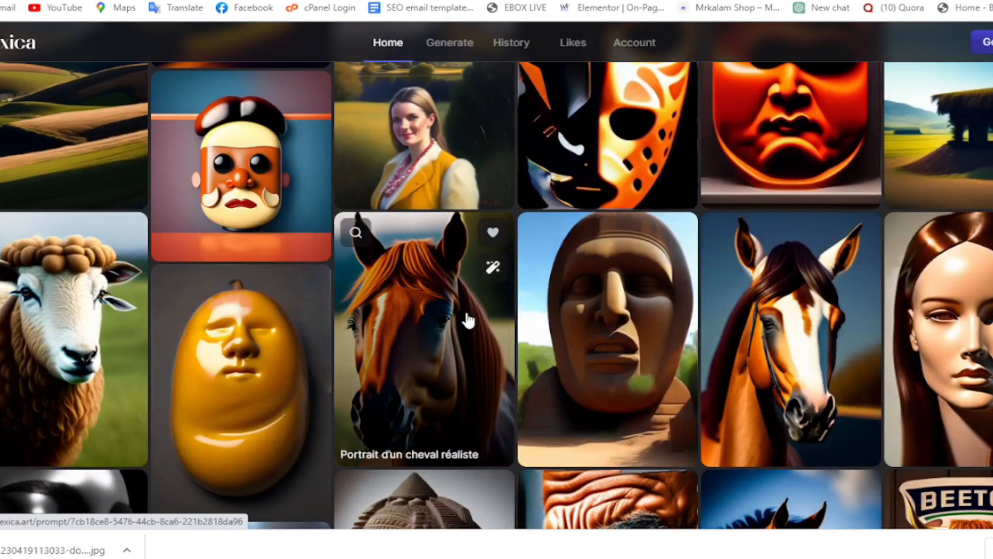
scroll(465, 313, down, 15)
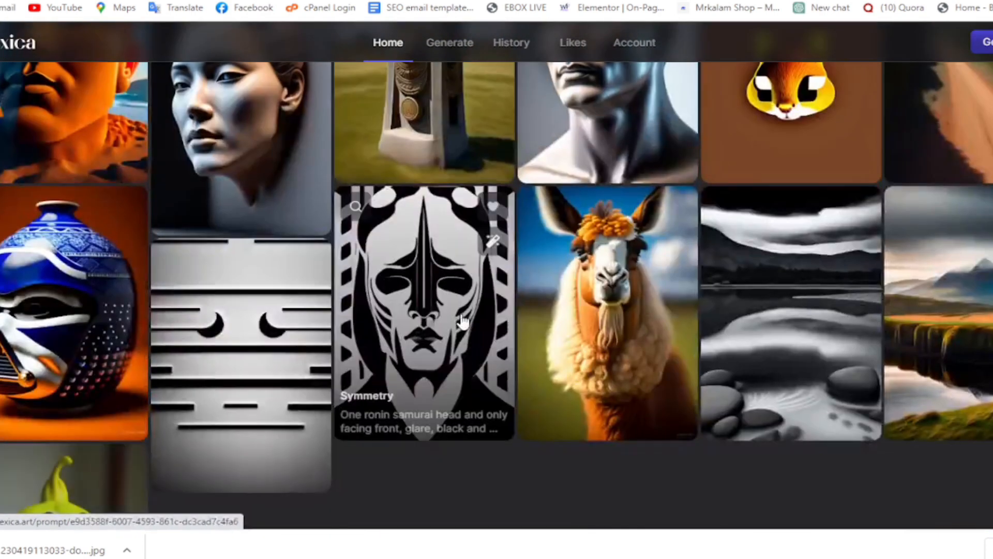
scroll(460, 323, down, 6)
scroll(564, 361, up, 12)
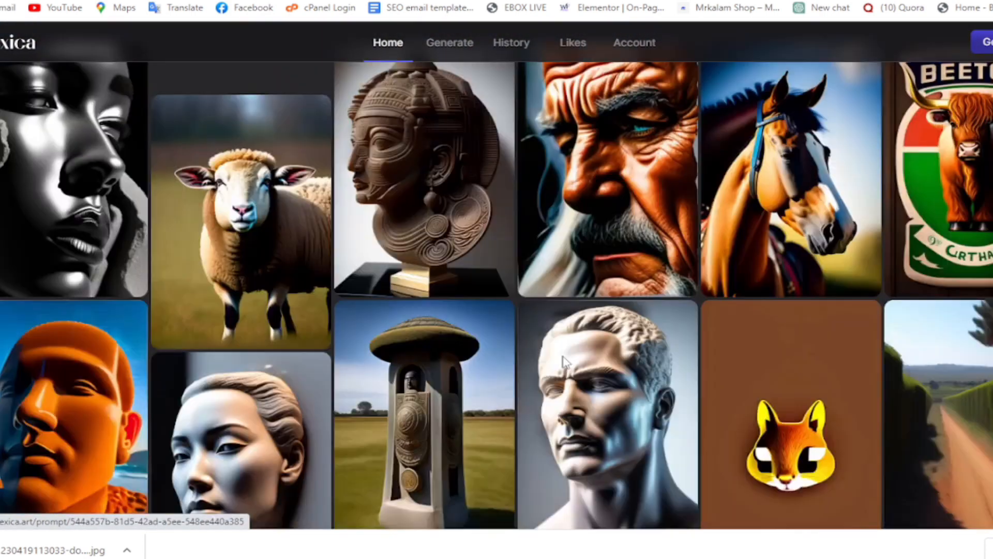
scroll(562, 356, up, 18)
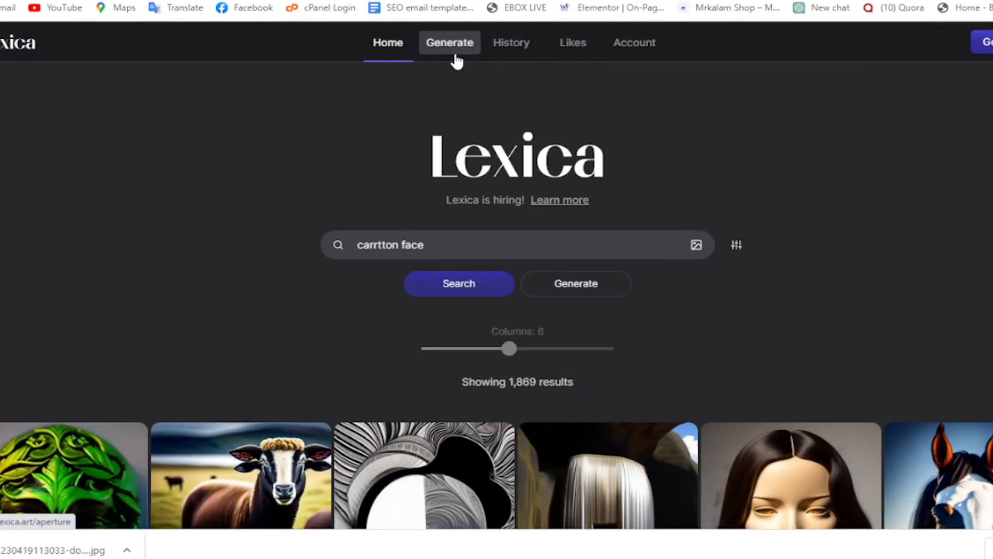
- Try to start an image description on the Generate page and dismiss the sign-in request
click(455, 52)
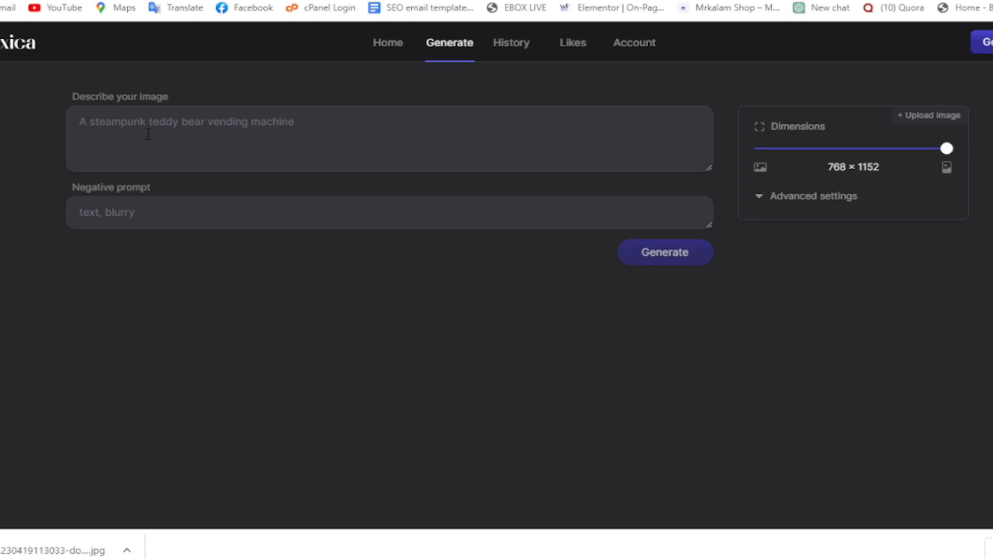
click(299, 129)
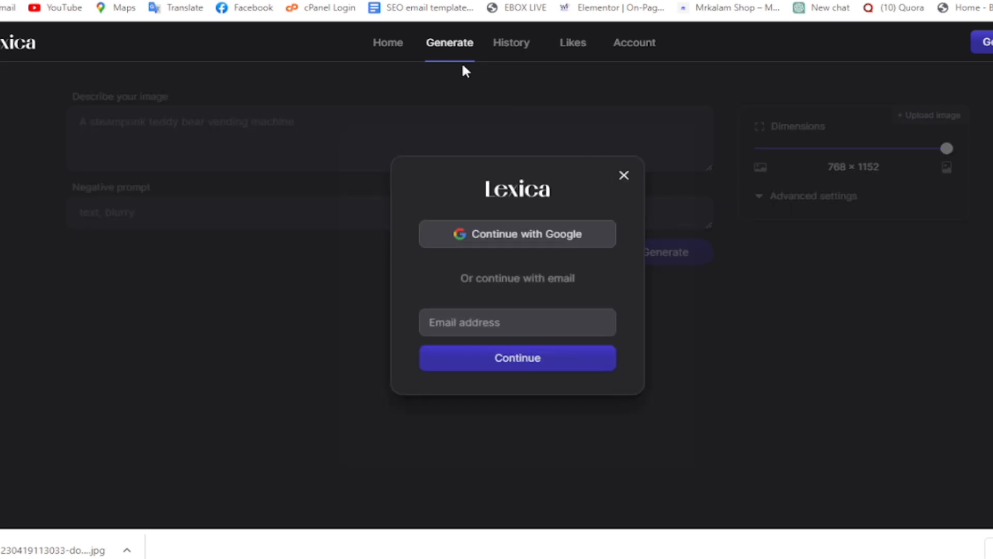
click(623, 176)
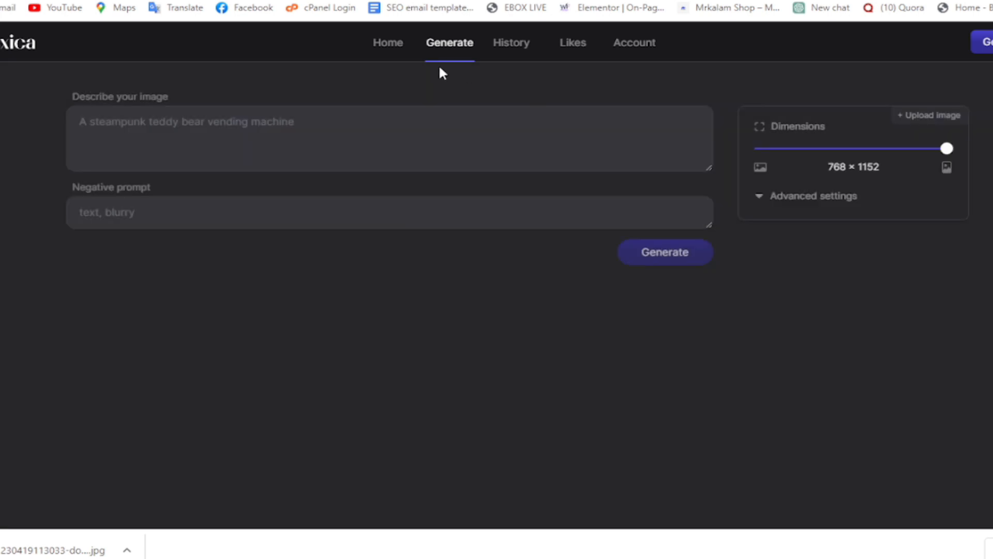
- Return to the home page and search the image library for "girl"
click(411, 52)
scroll(466, 337, down, 5)
scroll(440, 310, up, 5)
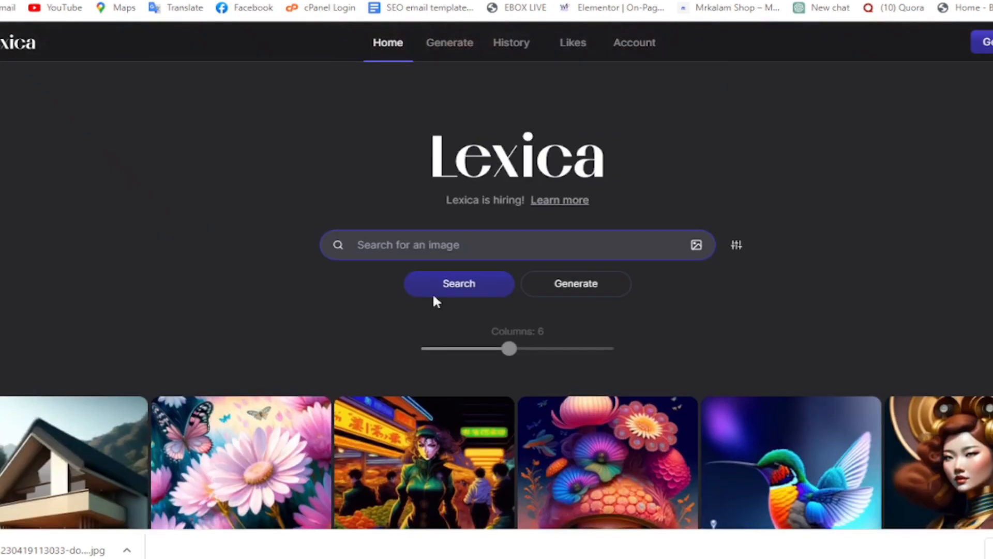
text(gir)
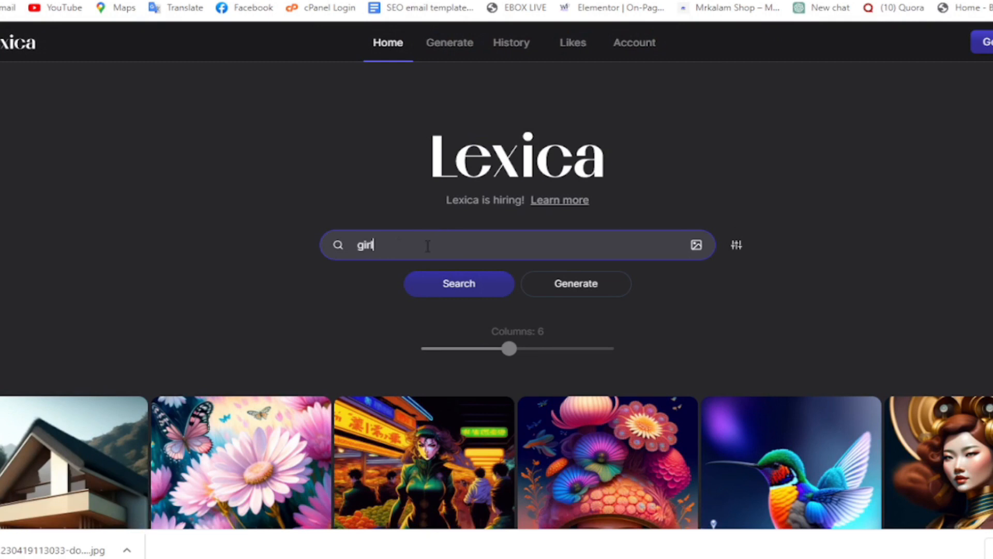
key(Return)
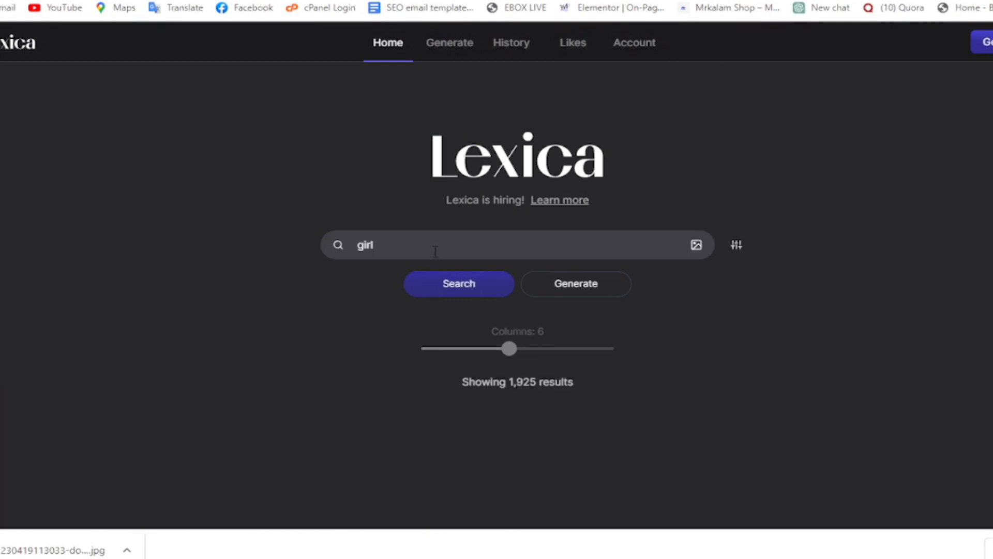
- Download the "Sweet cute girl" image with short pink hair and close its details
scroll(437, 326, down, 5)
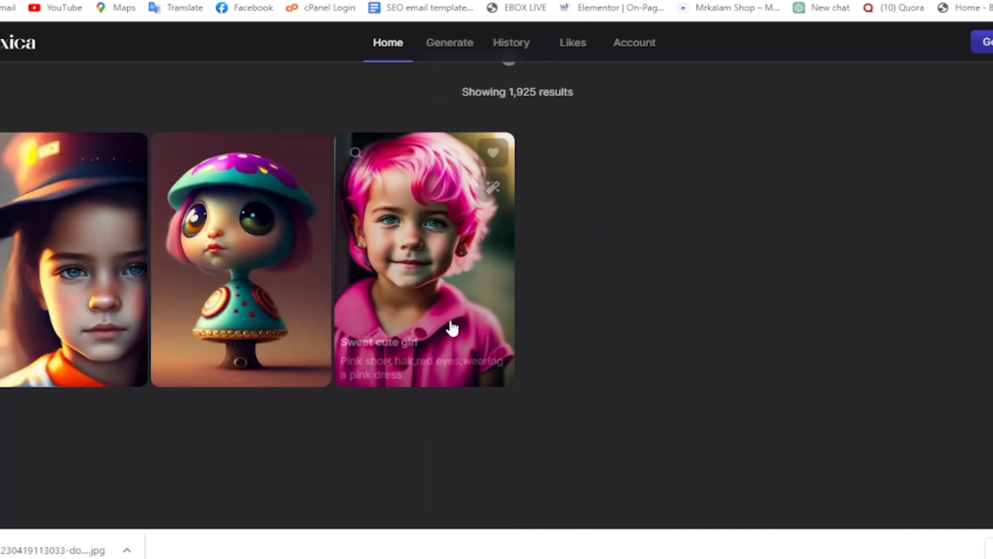
click(430, 262)
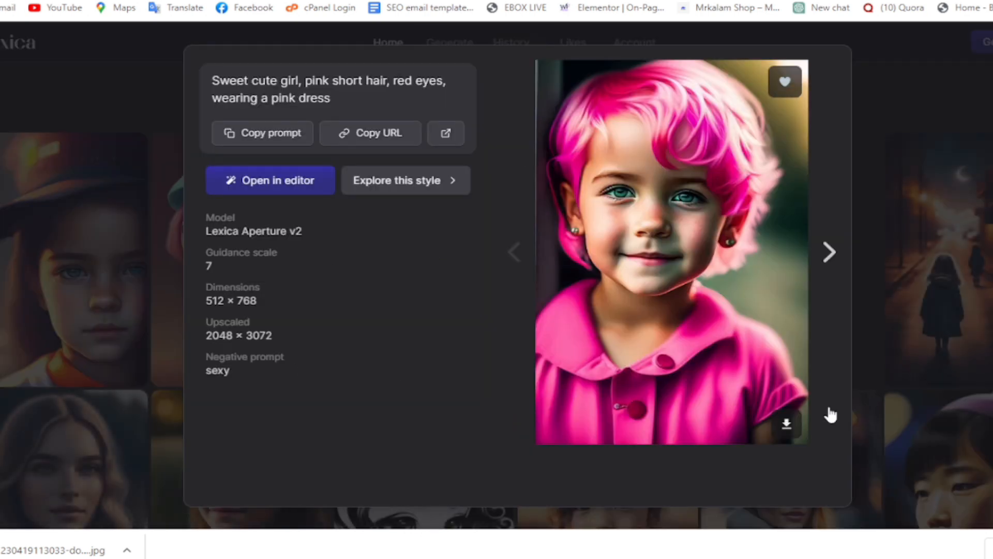
click(788, 427)
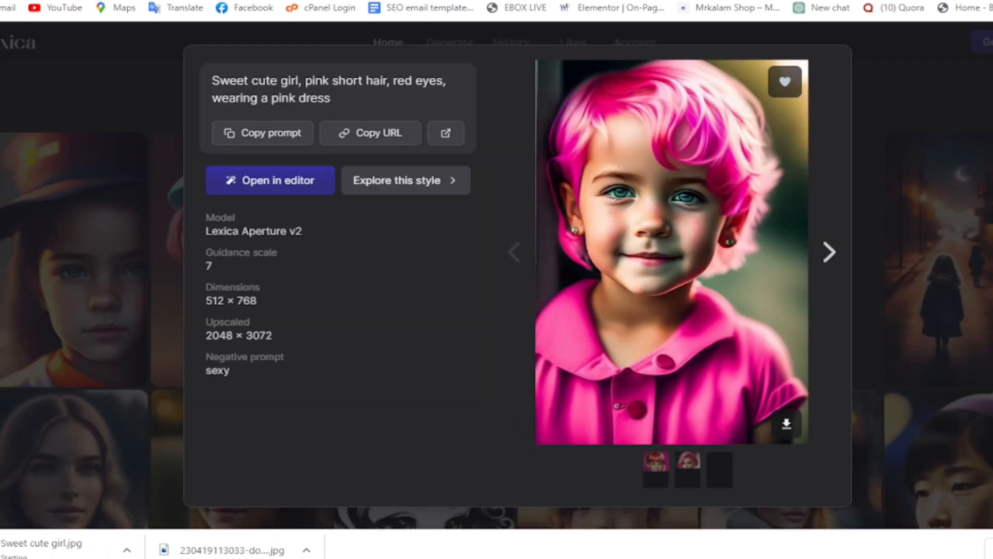
click(11, 273)
- Switch to remove.bg, remove the background of the Sweet cute girl JPG, and download the standard preview-size result
mouse_move(425, 155)
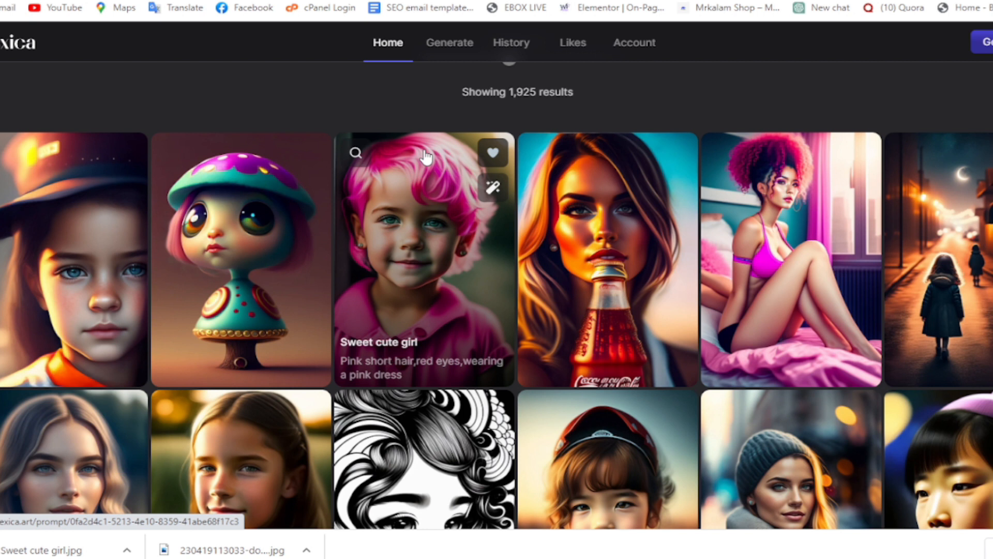
click(445, 1)
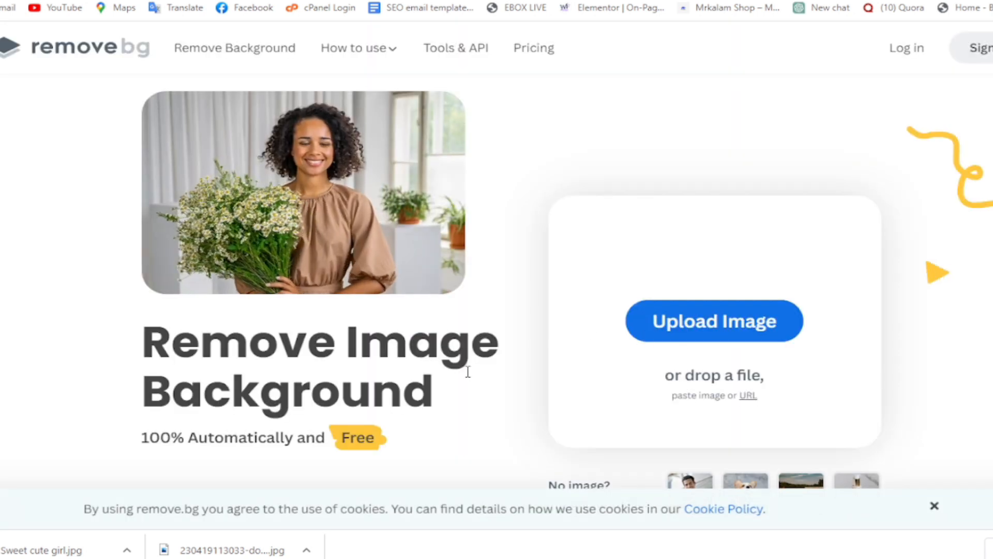
click(705, 334)
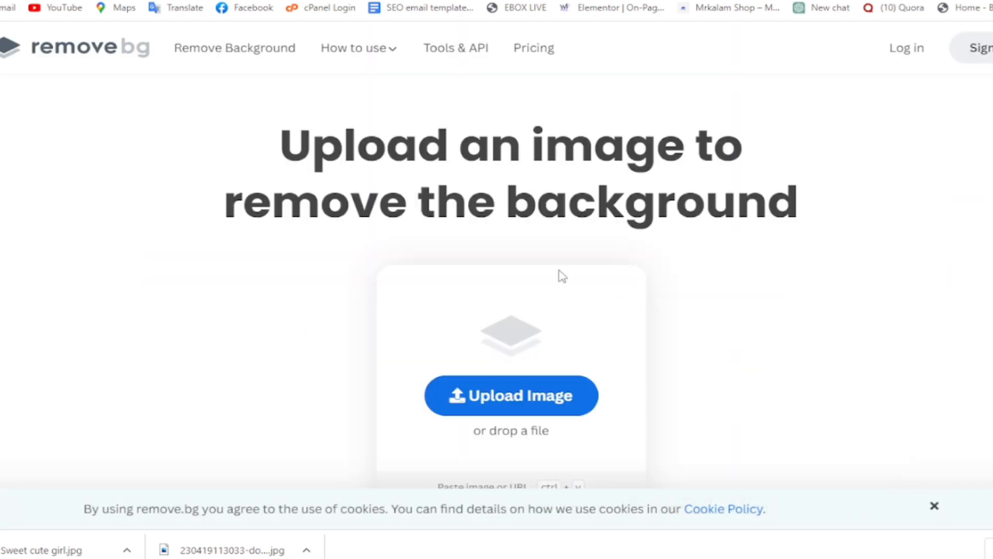
click(510, 394)
click(163, 80)
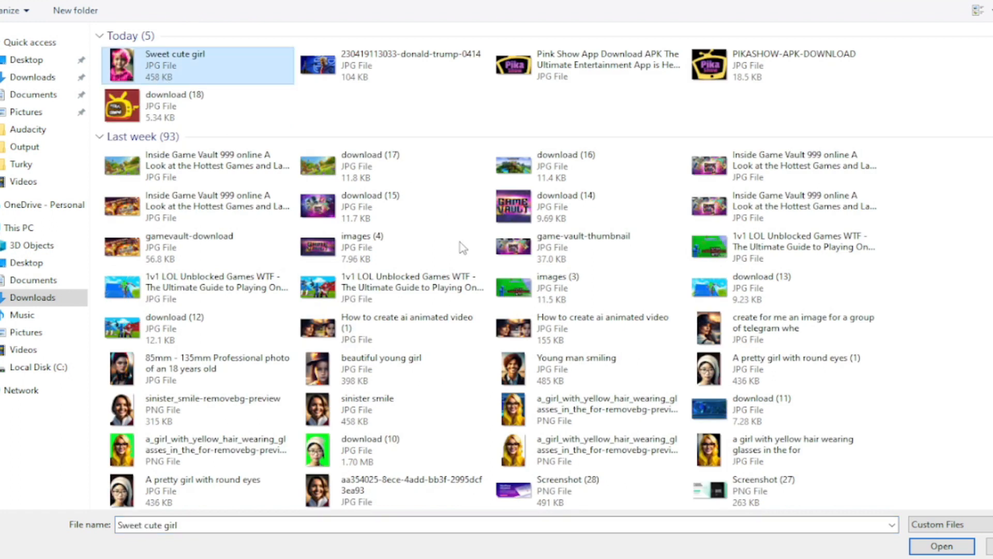
click(942, 546)
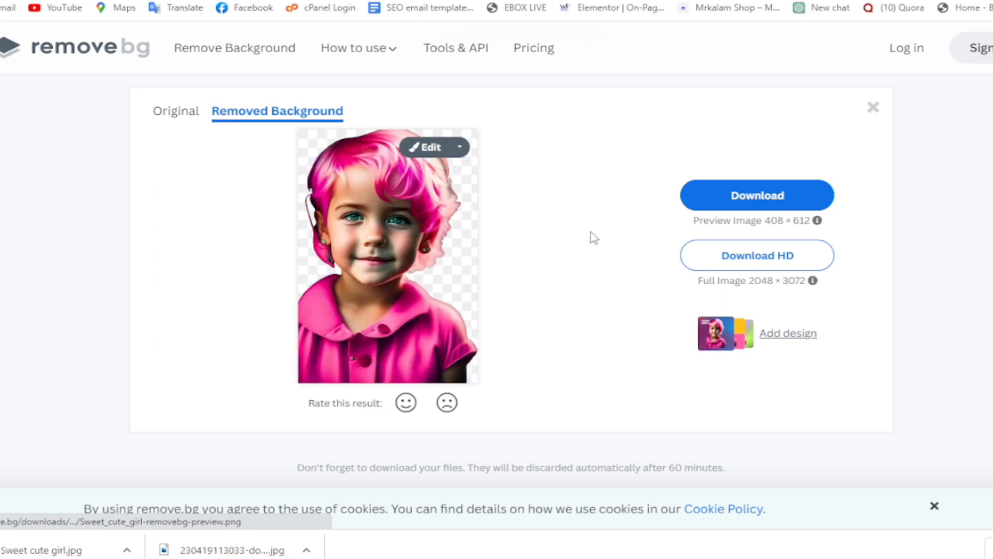
click(731, 206)
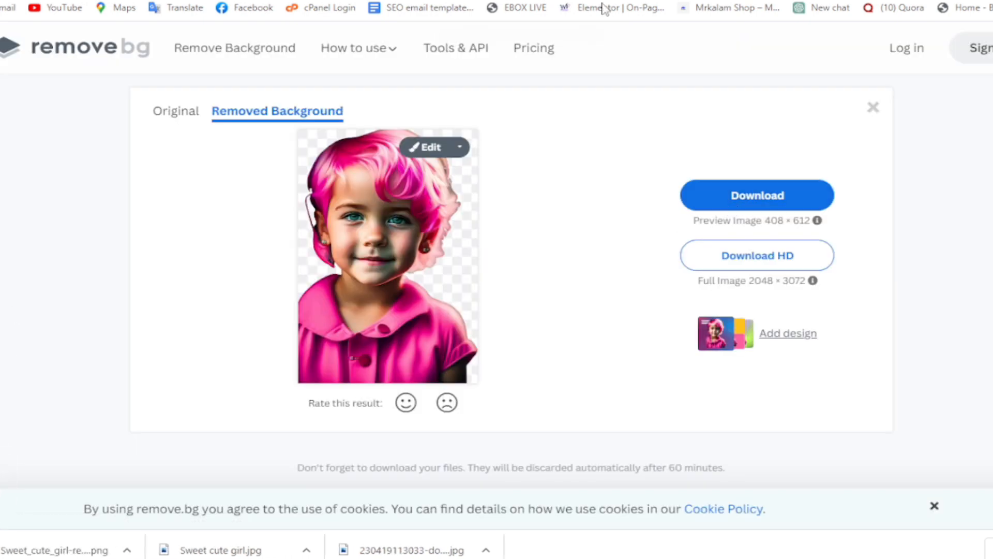
- Return to the girl results in Lexica and download the image "A girl with a robotic nature" showing a helmeted girl
key(ctrl+shift+Tab)
scroll(519, 312, down, 7)
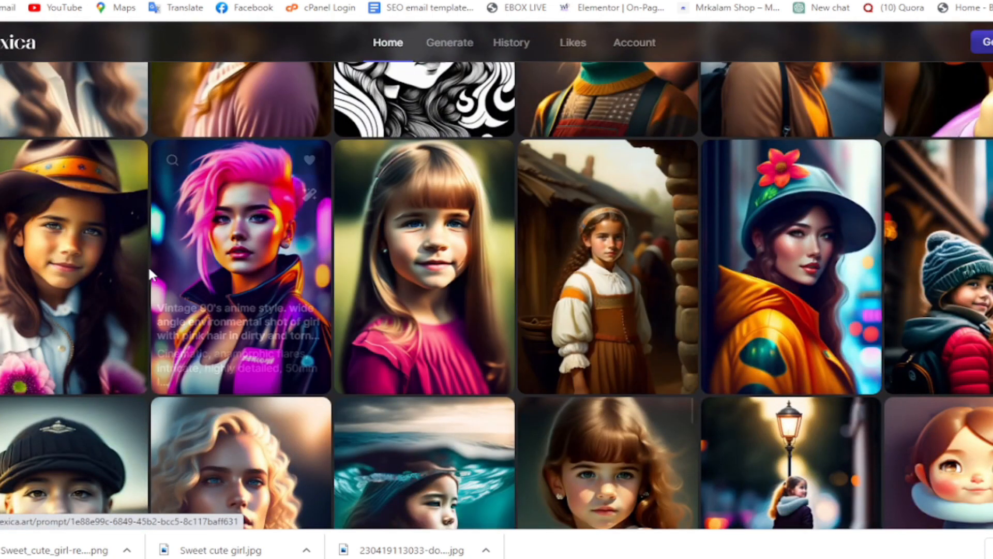
scroll(481, 325, down, 4)
scroll(488, 294, down, 4)
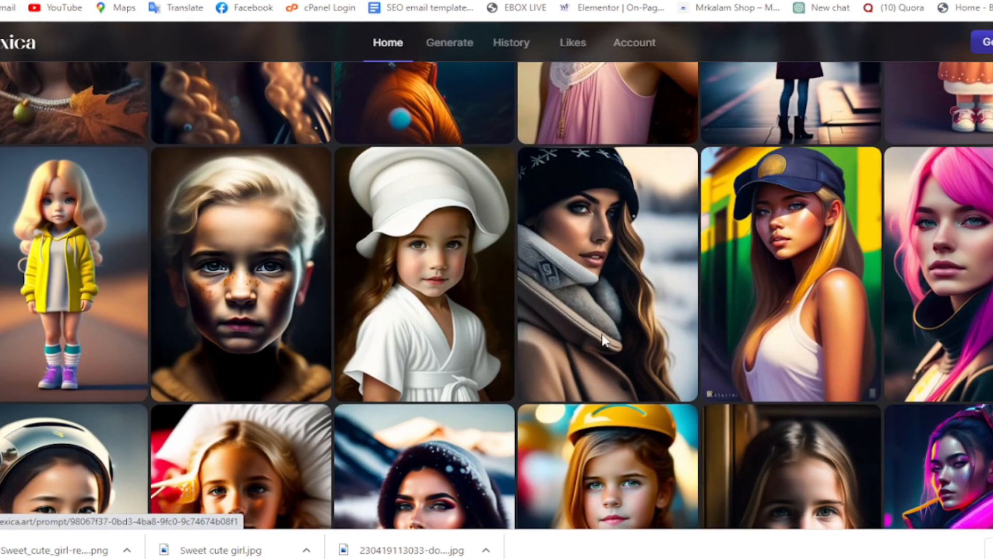
scroll(579, 321, down, 4)
scroll(507, 295, down, 4)
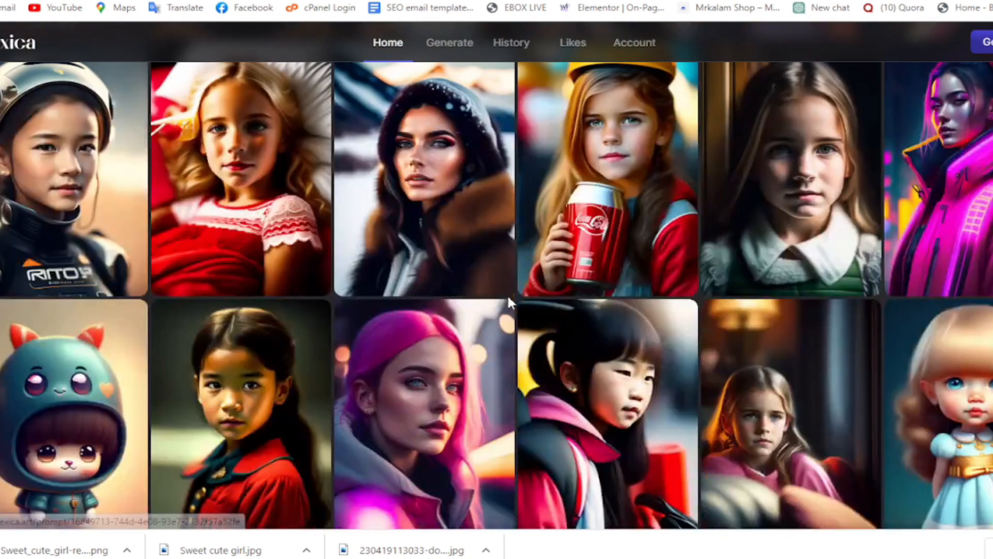
scroll(507, 300, down, 2)
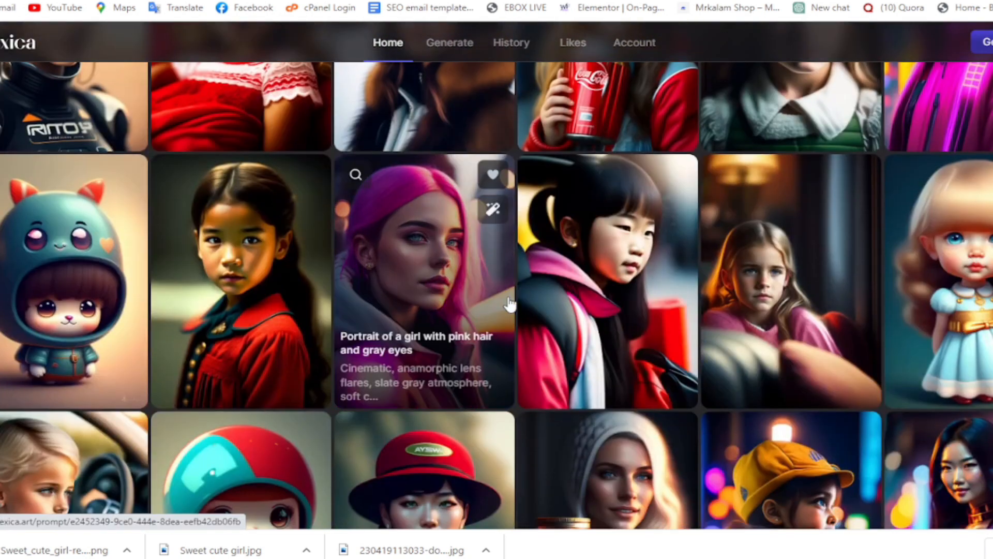
scroll(414, 310, up, 4)
click(52, 285)
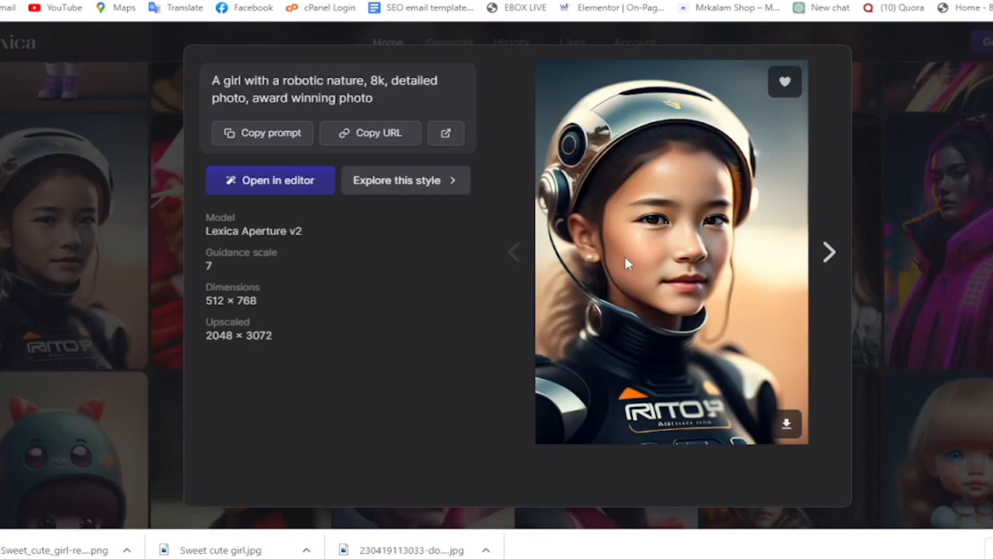
click(9, 224)
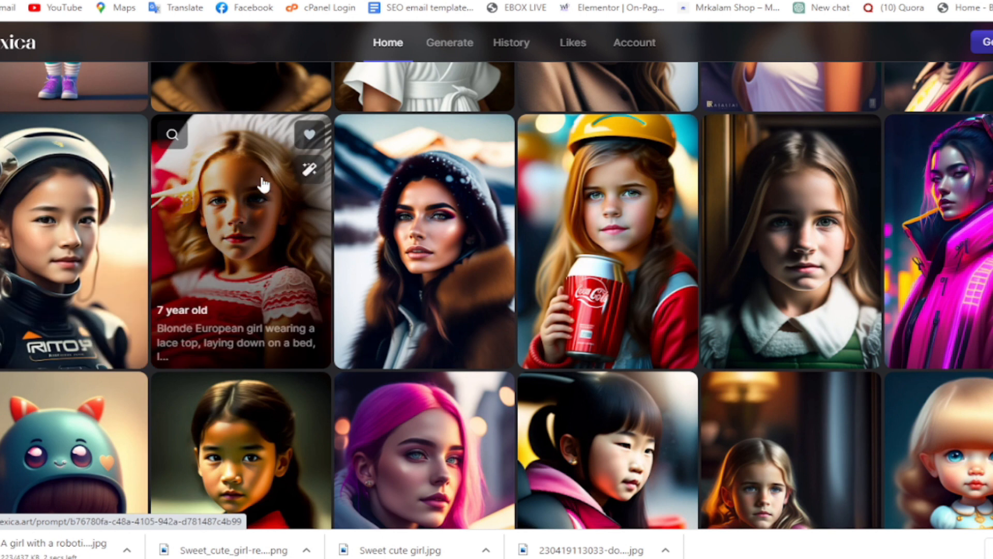
scroll(280, 191, up, 6)
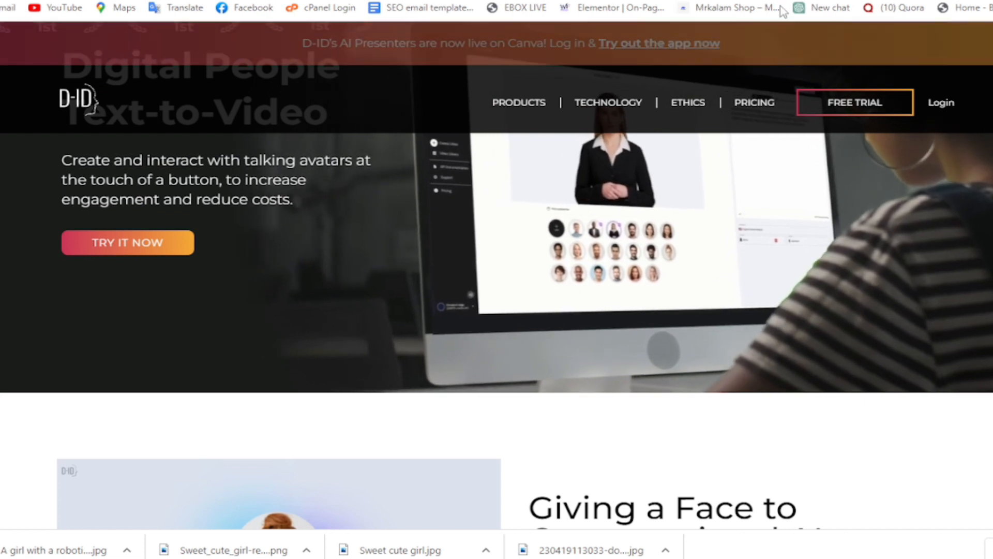
- Switch to D-ID Studio and add the original Sweet cute girl JPG as the video's custom presenter
scroll(150, 196, down, 1)
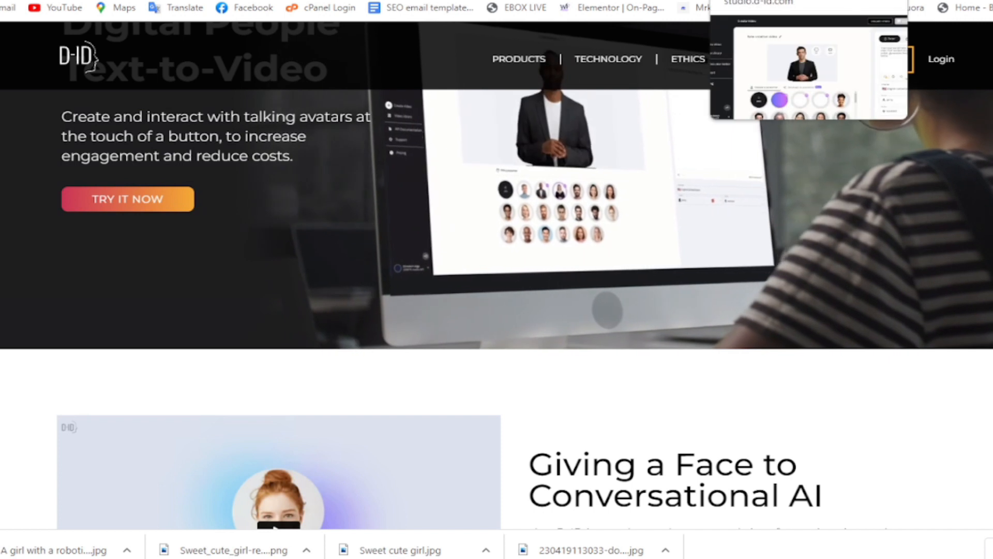
click(755, 1)
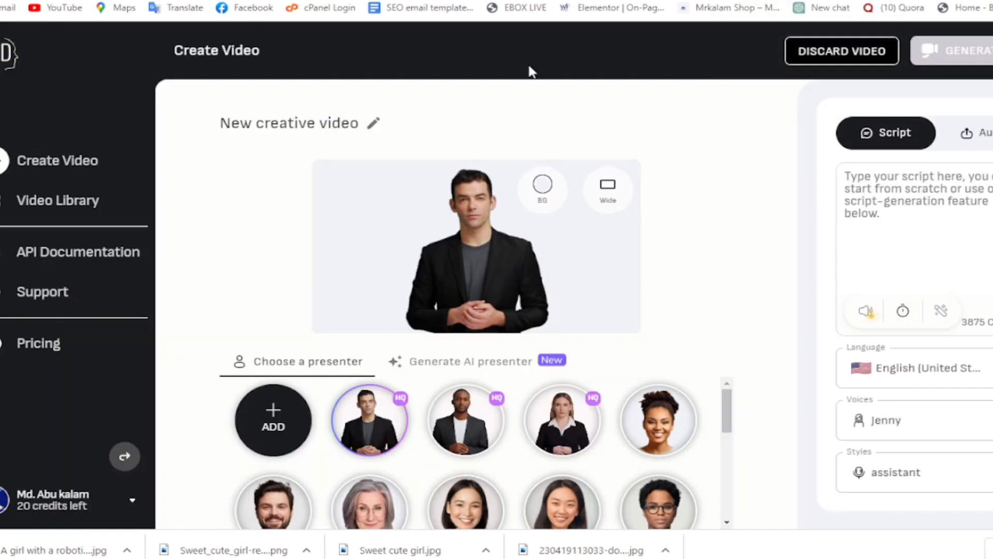
click(273, 419)
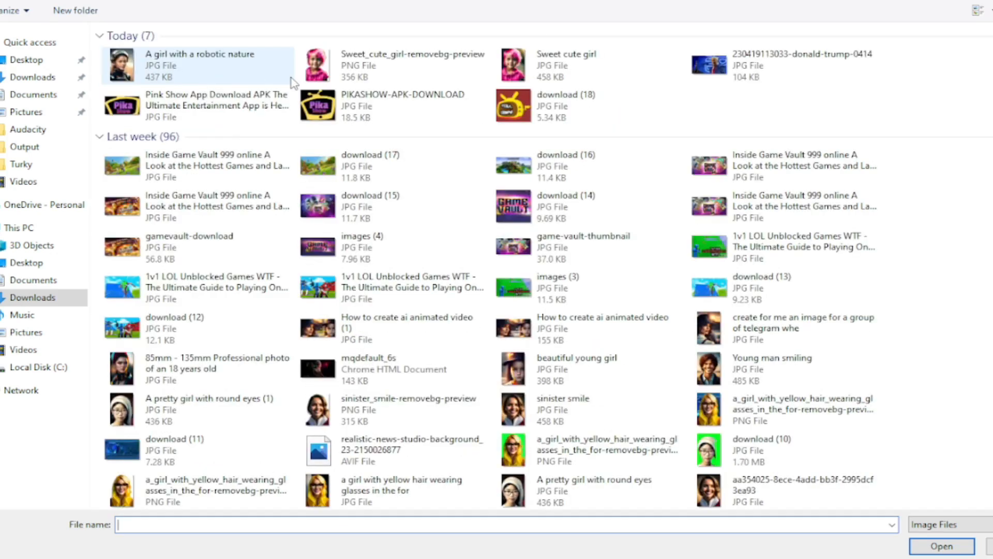
click(533, 77)
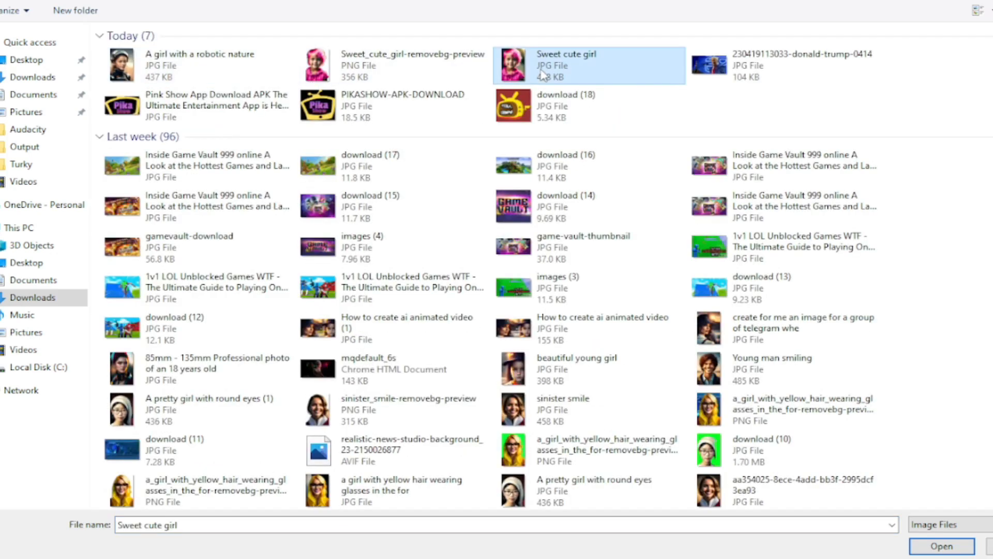
click(385, 66)
key(Left)
click(504, 72)
click(942, 546)
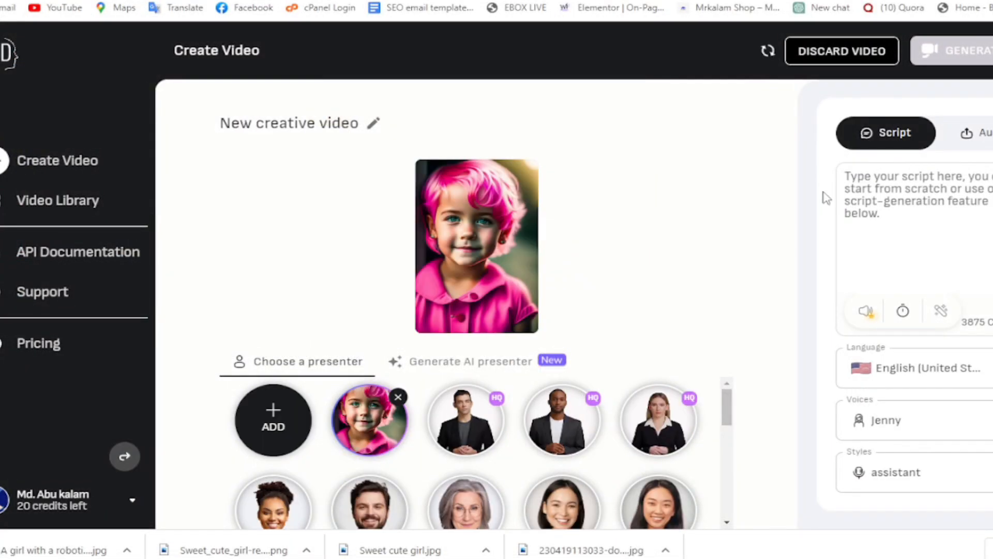
- Write a script opening with "Hey", the presenter's first name and her being from USA, correcting the misspelled "from"
click(912, 183)
text(Hey, My )
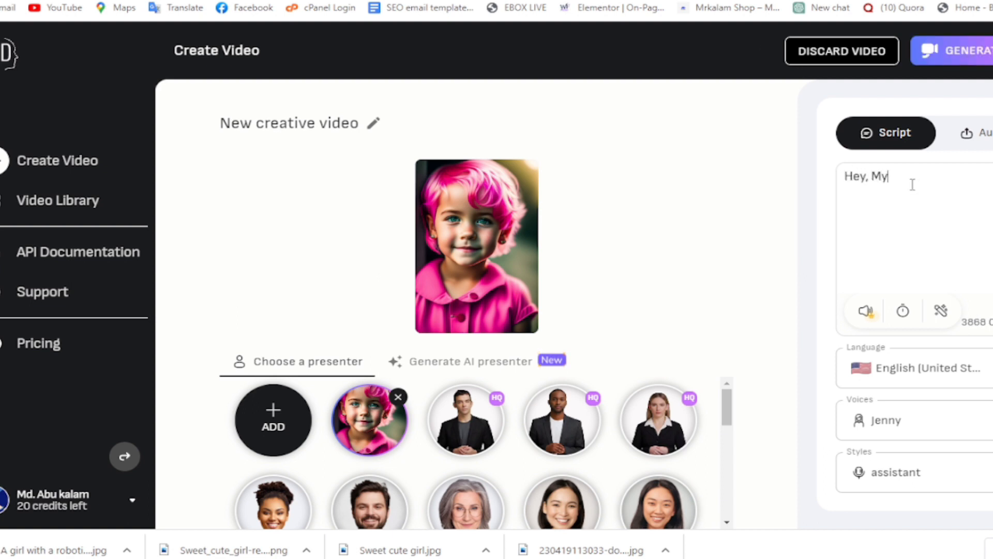
text(name is ri)
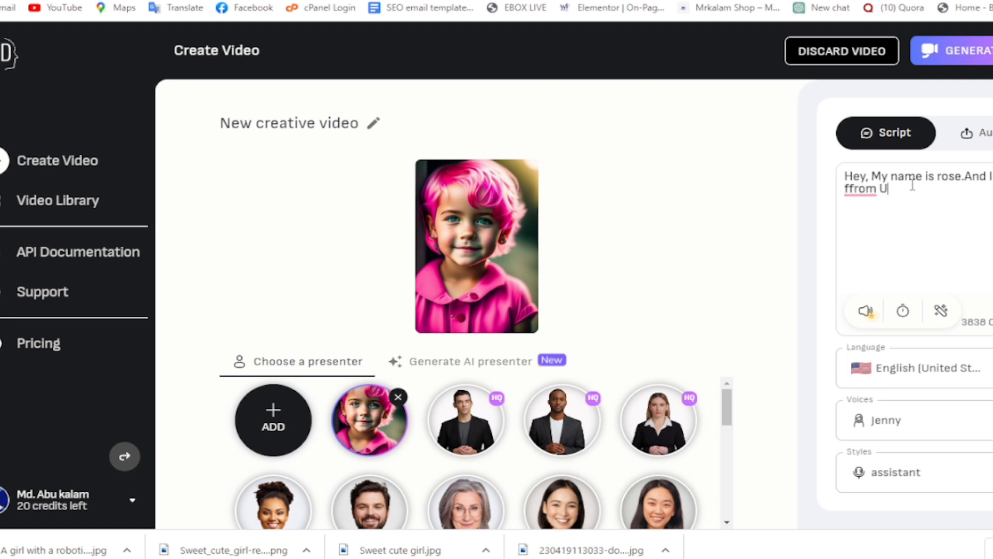
click(860, 189)
click(860, 213)
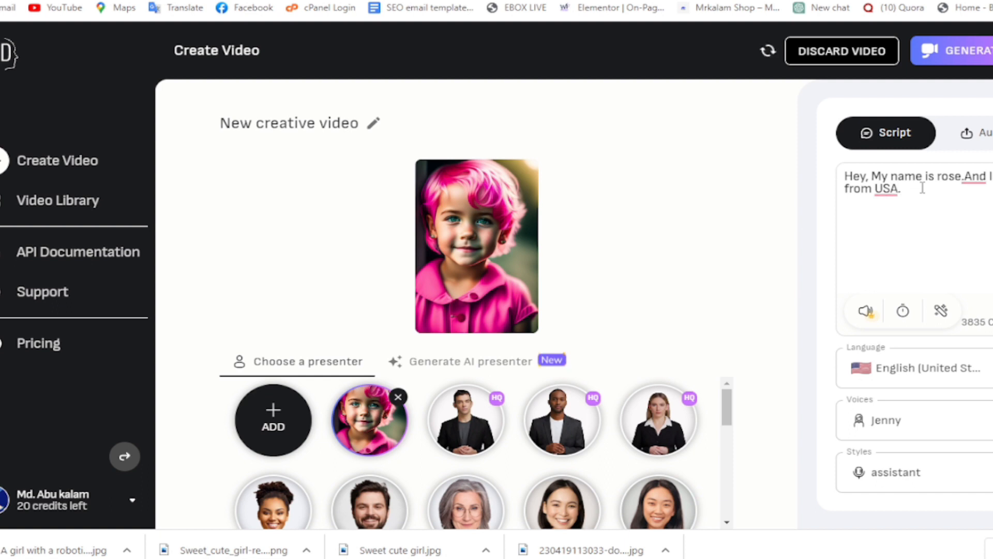
- Apply the suggested script corrections to add the missing space before "And" and change "USA" to "the USA"
click(975, 177)
click(969, 211)
click(886, 188)
click(898, 215)
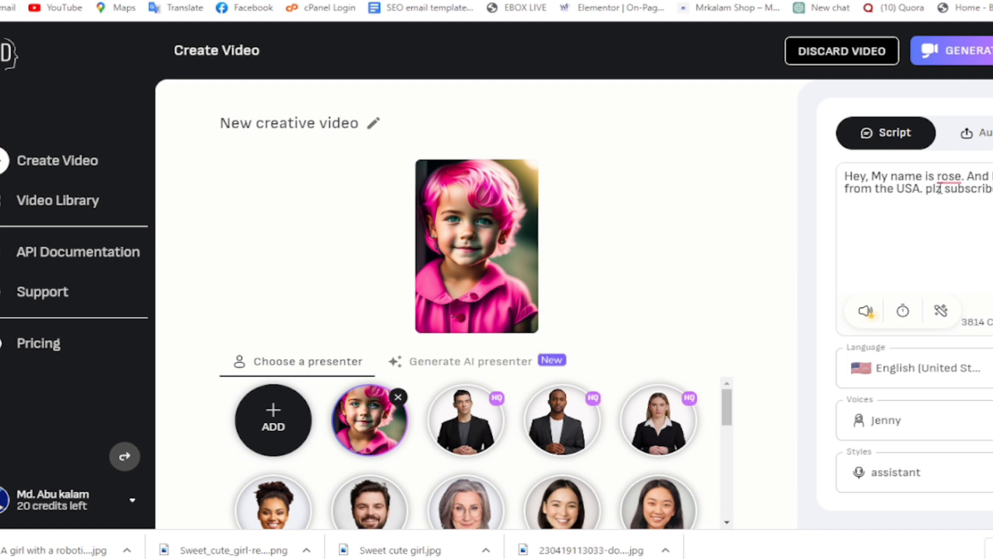
- Extend the script with the "plz subscribe" request for the Youtube channel and capitalise the presenter's name
text(outube channel)
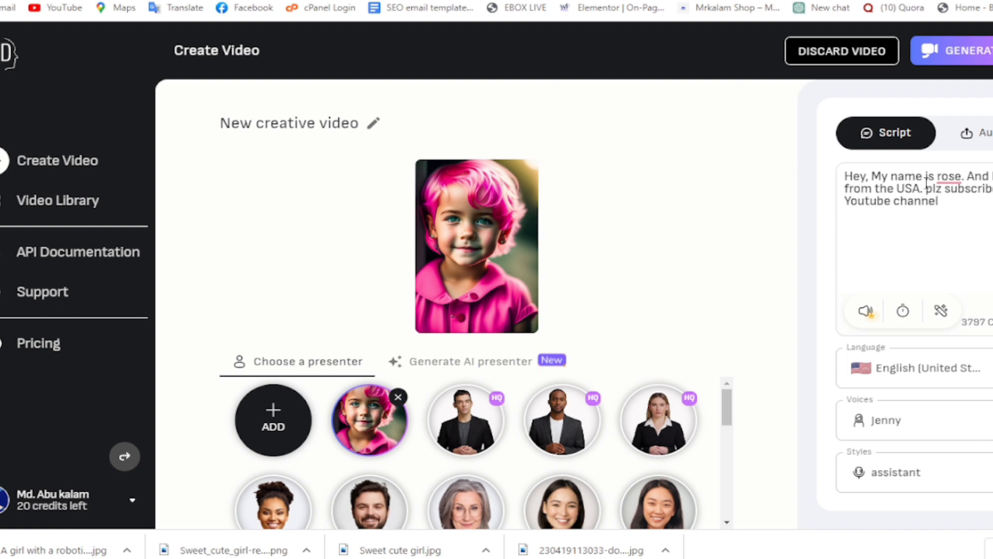
click(941, 177)
click(950, 206)
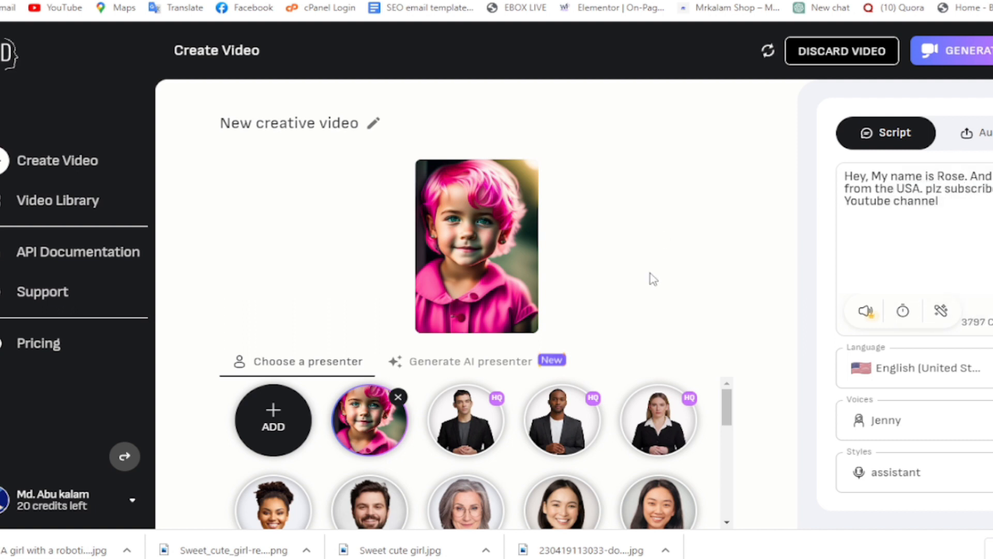
- Look through the available voices for English (United States) and keep Jenny as the presenter's voice
click(903, 420)
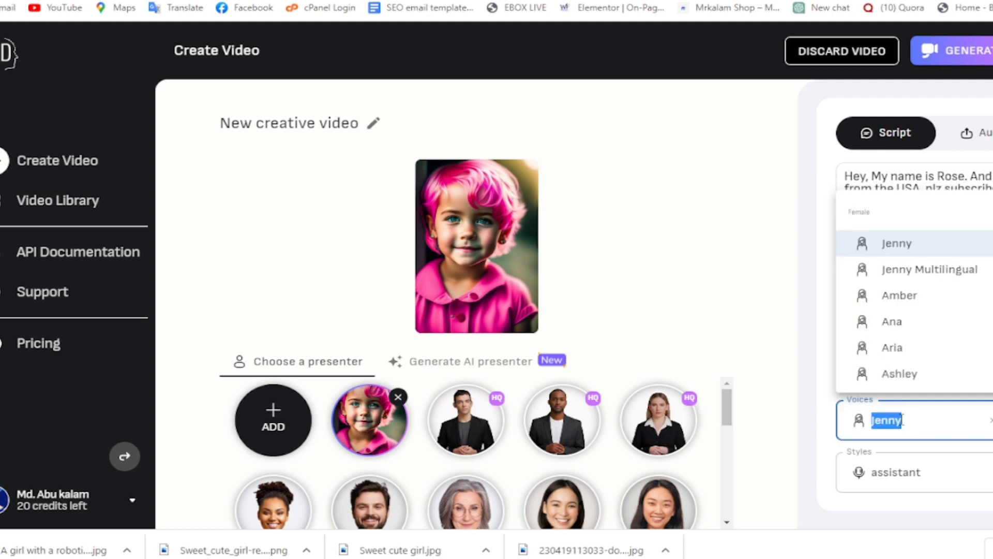
scroll(914, 277, down, 6)
scroll(912, 278, up, 2)
scroll(912, 289, down, 3)
scroll(911, 282, up, 8)
click(915, 249)
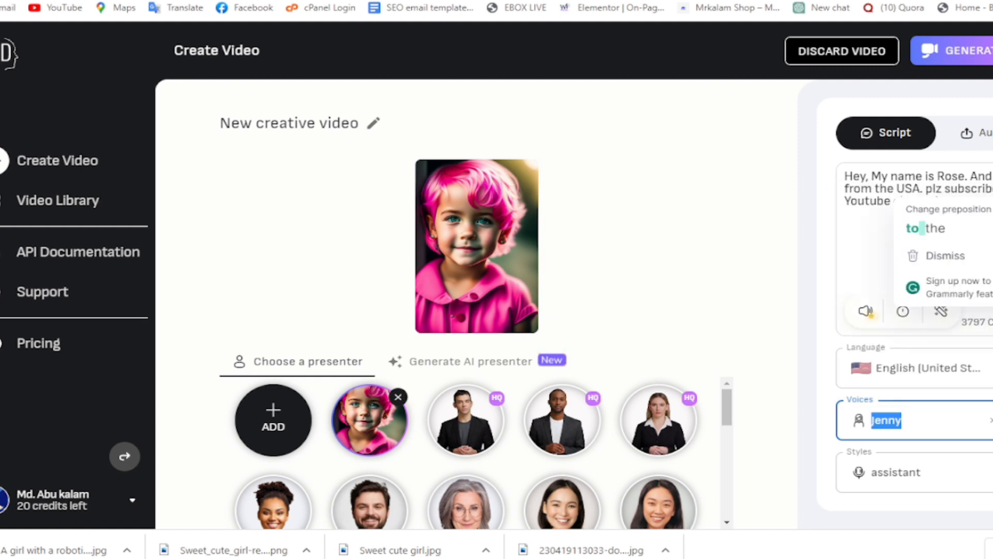
- Apply the suggested preposition correction "to the" before "Youtube channel" and generate the pink-haired girl's video
click(908, 228)
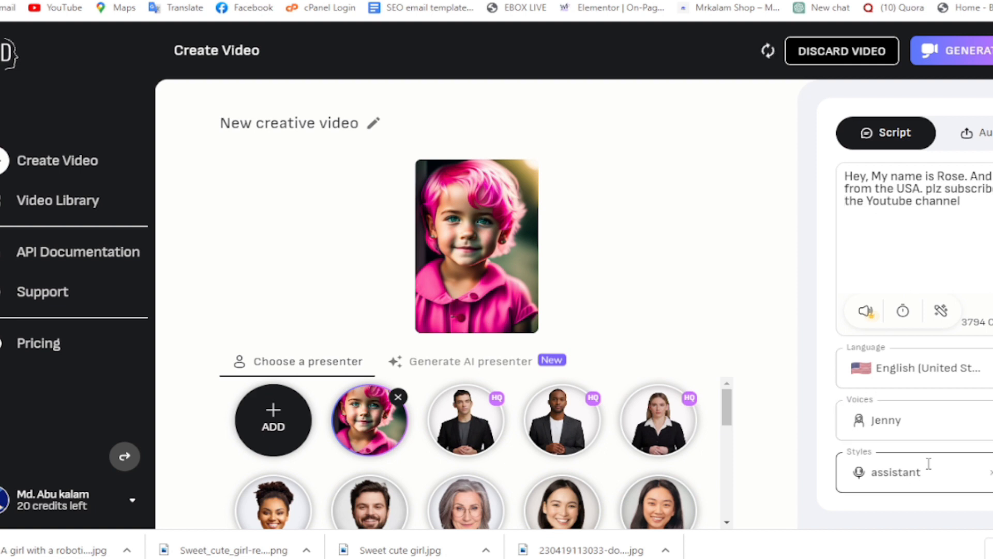
click(966, 50)
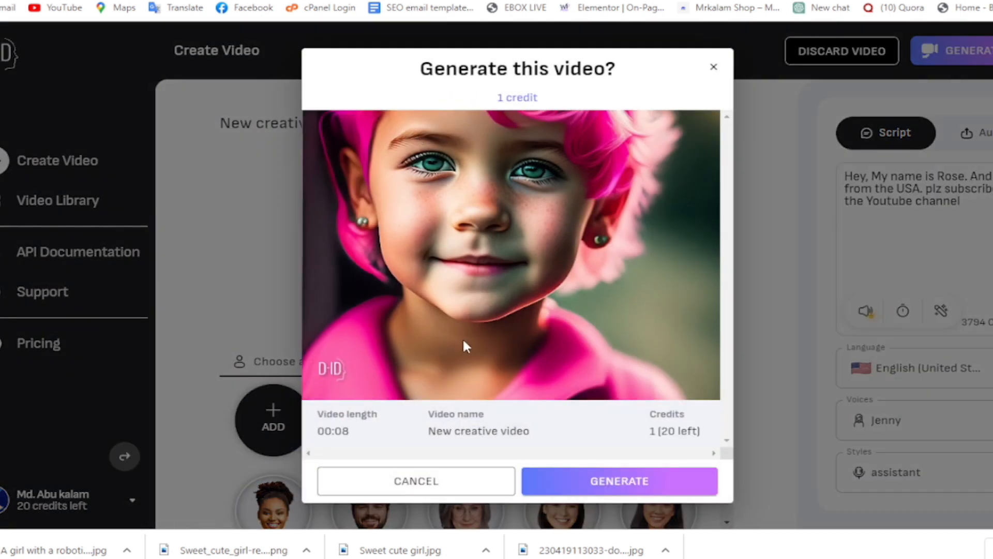
click(641, 479)
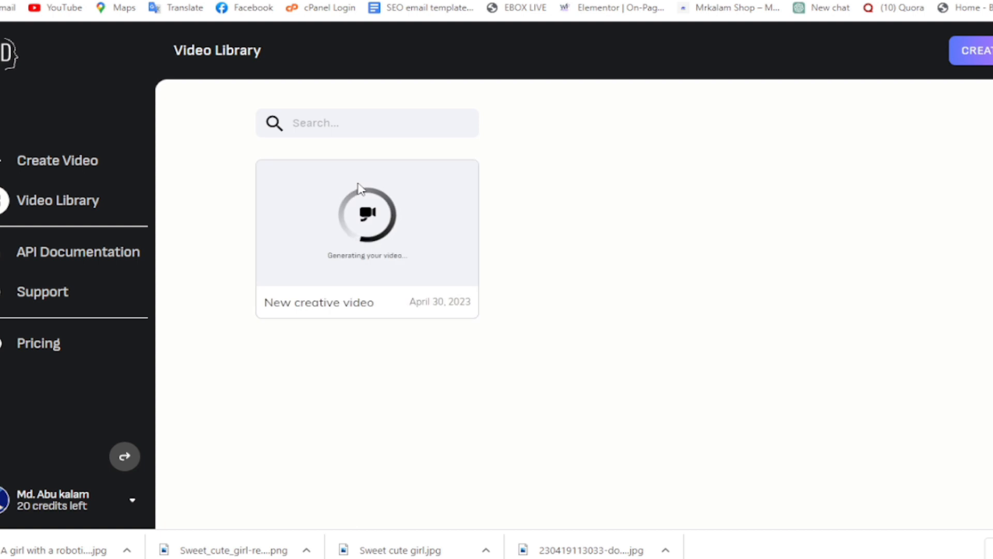
- Start another video and add the "A girl with a robotic nature" JPG from Downloads as its custom presenter
click(64, 167)
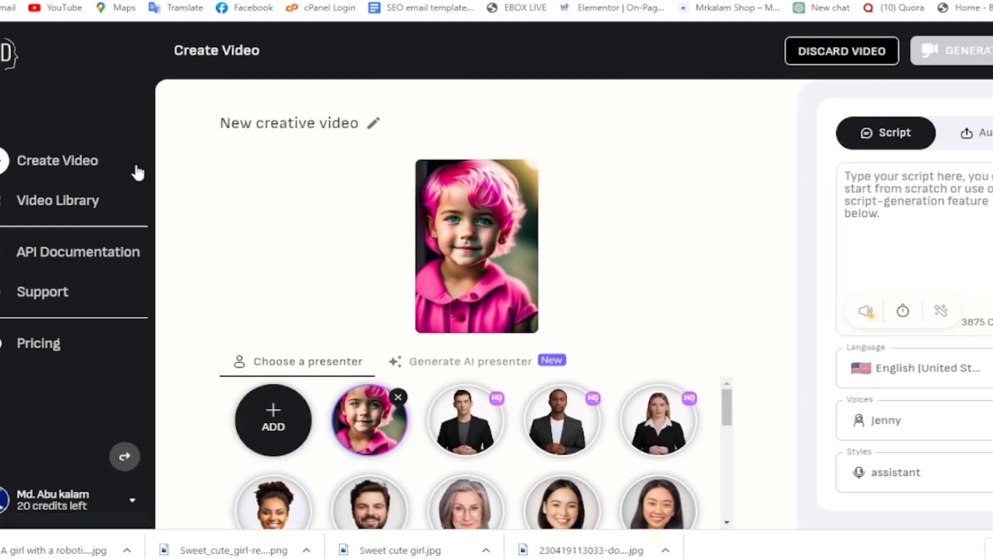
click(273, 414)
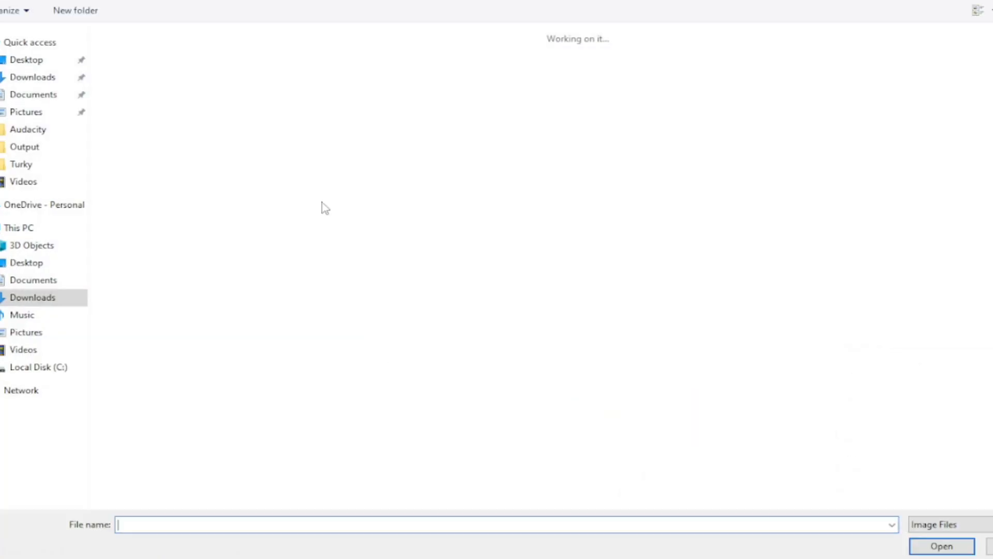
click(178, 77)
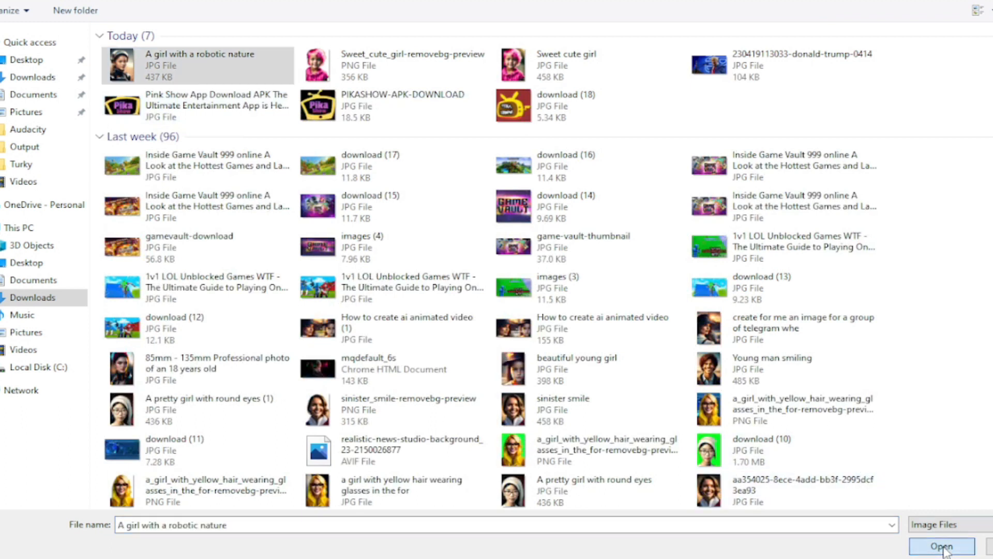
click(942, 546)
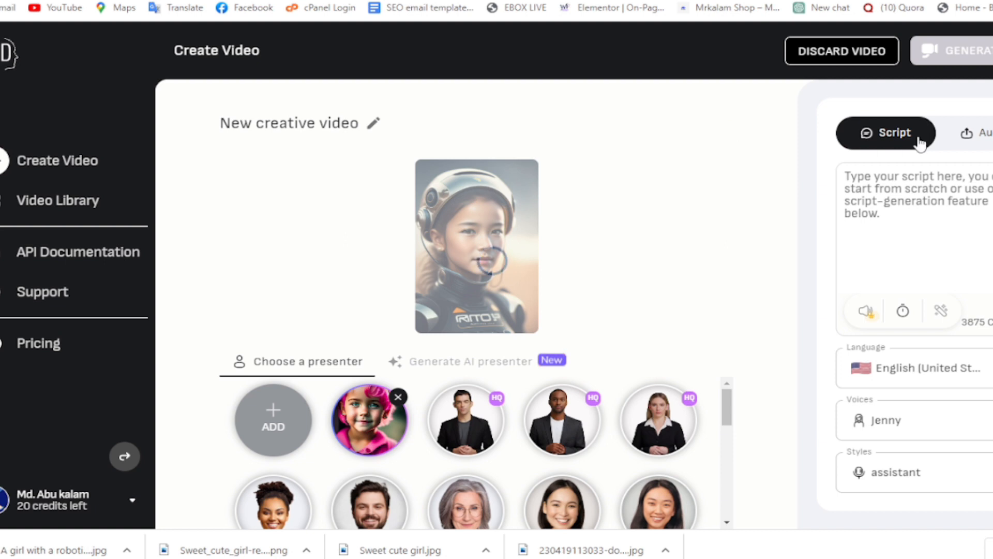
- Write a script with "Hello, This is" plus the presenter's capitalised first name, "I am from UK." and "good afternoon"
text(Hello)
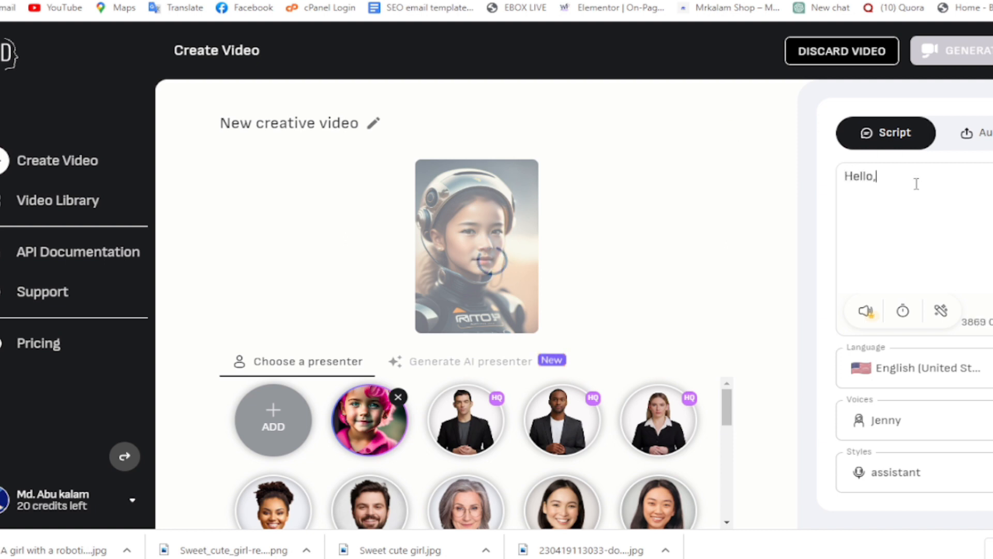
text(, This is)
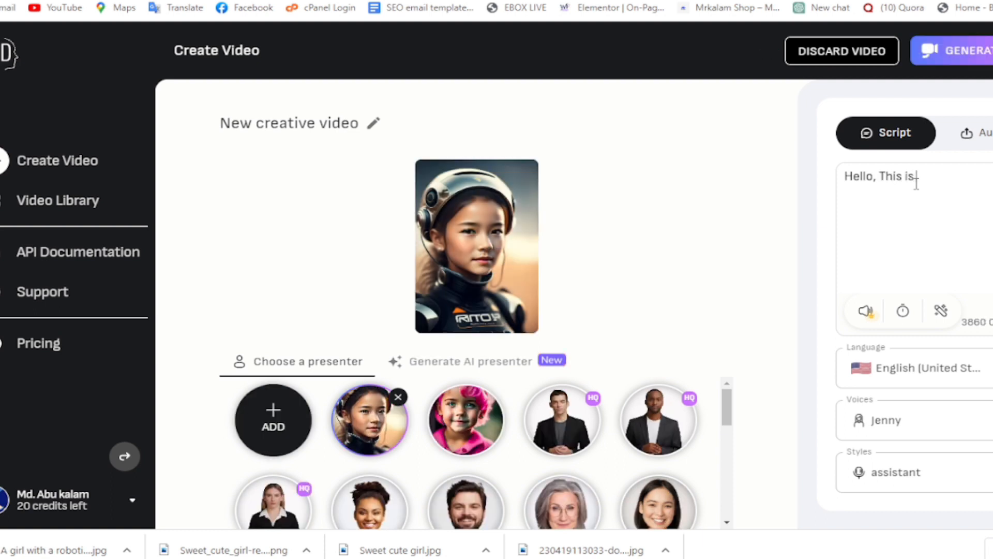
text(monica. I am)
mouse_move(915, 185)
click(927, 215)
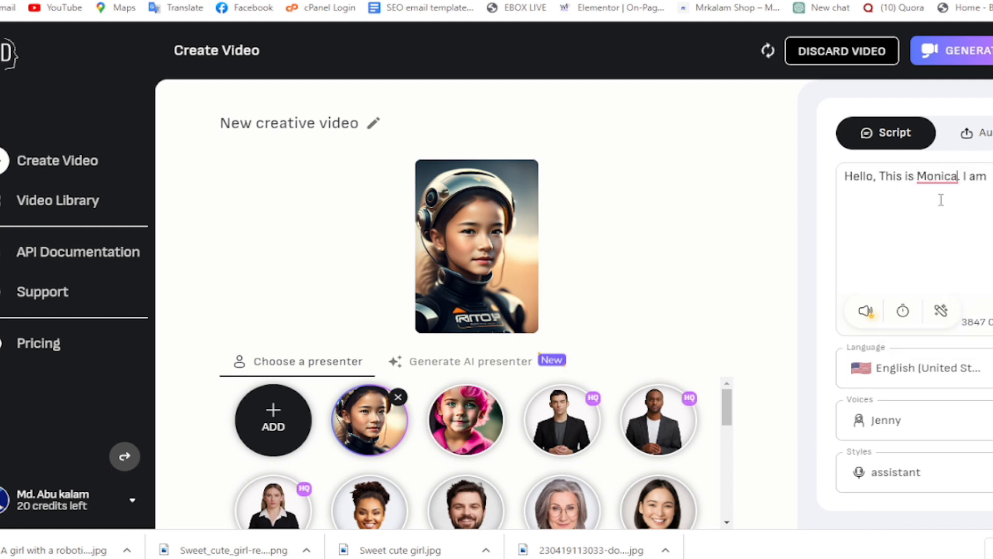
text(f UK.)
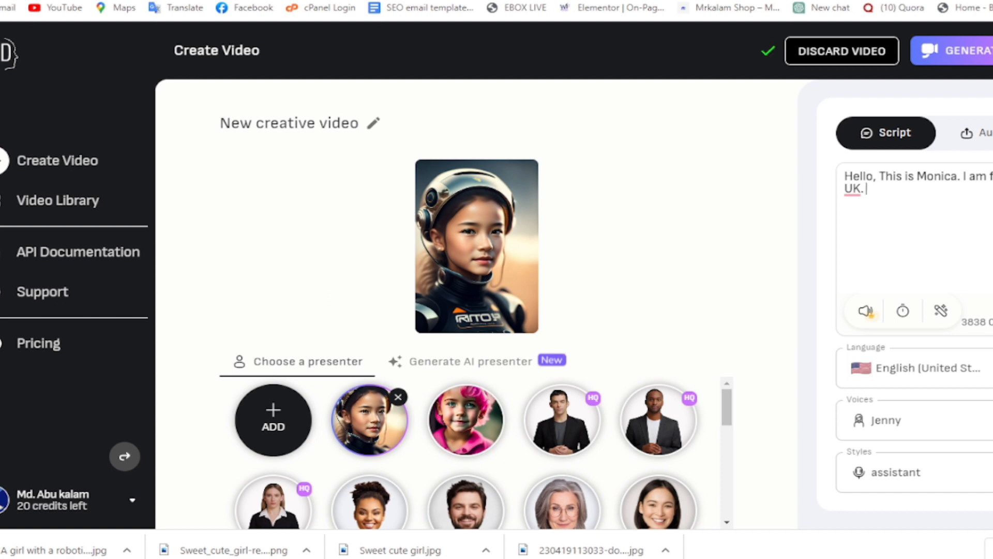
text( good  afternoon)
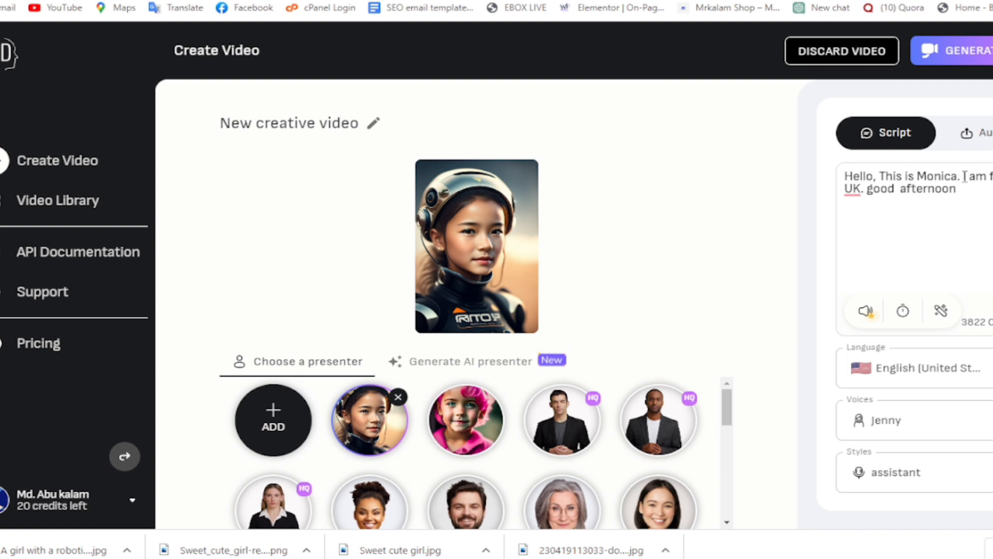
- Insert "What's up?" between "Hello," and "This is" in the script, removing the stray # and spacing it correctly
click(881, 176)
text(#What)
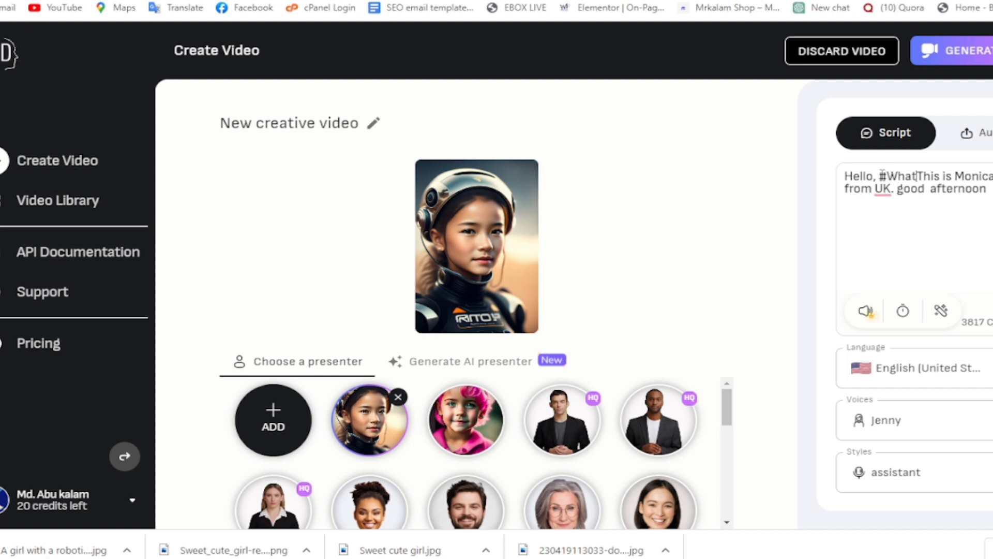
text('s up?)
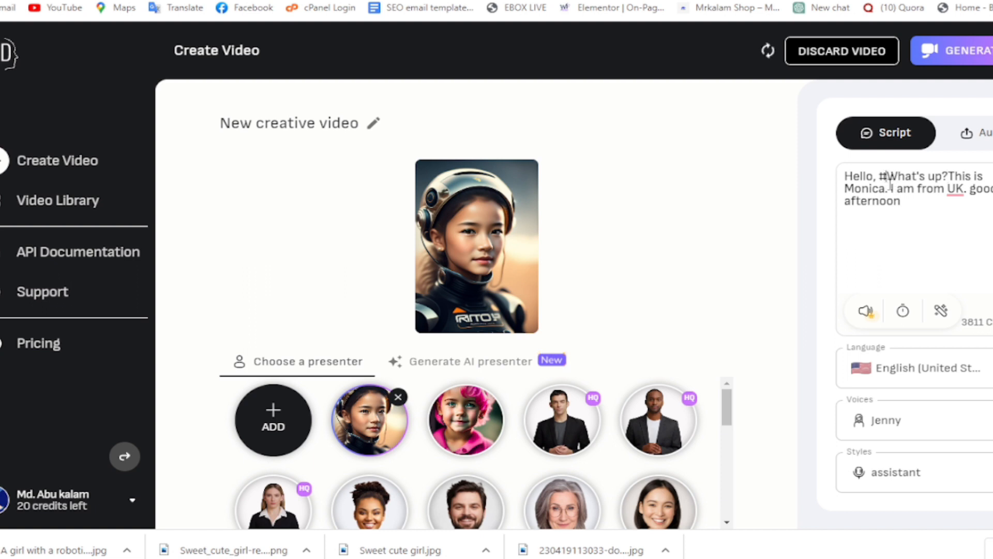
click(883, 182)
key(BackSpace)
click(940, 178)
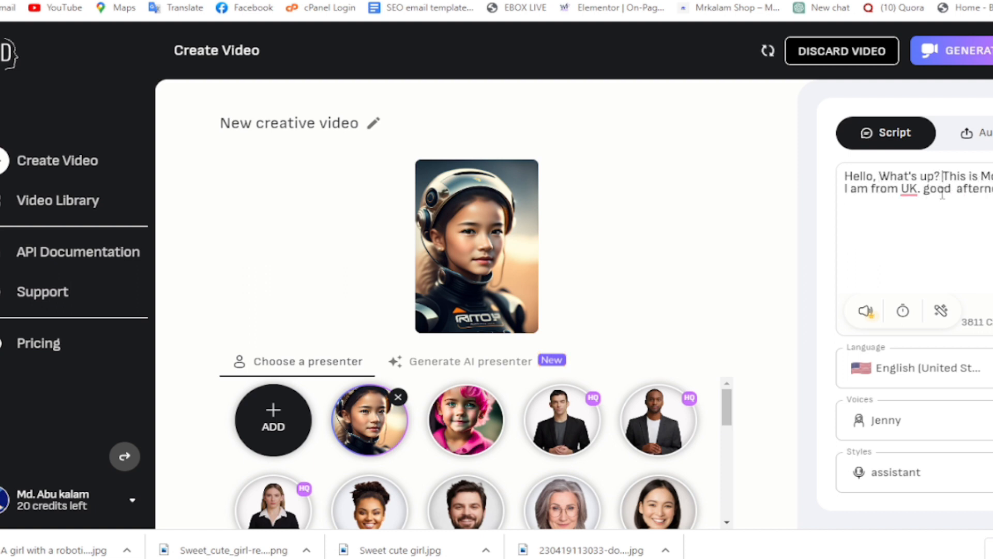
- Correct "UK" to "the UK", end the script with a period, and generate the helmeted girl's video
mouse_move(914, 198)
click(923, 228)
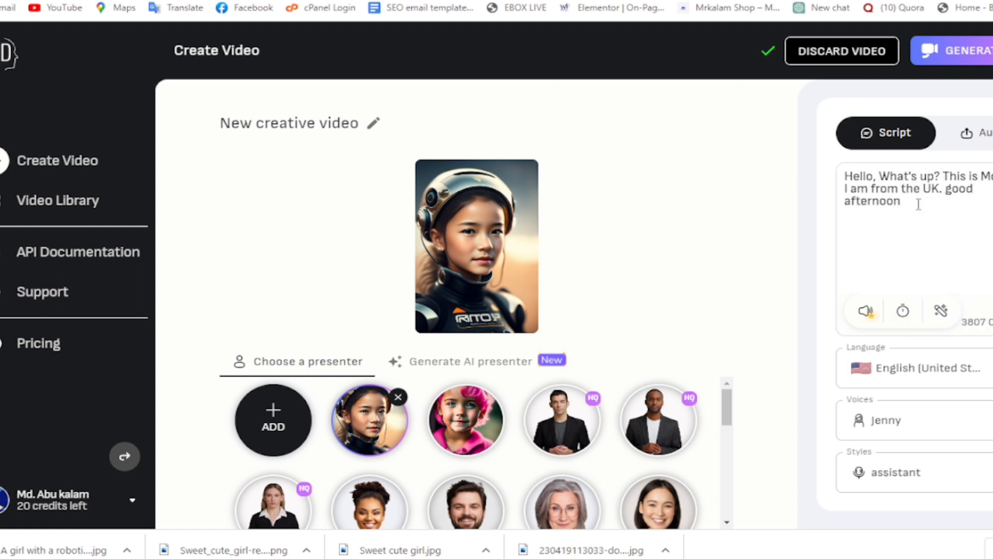
key(BackSpace)
text(.)
click(972, 52)
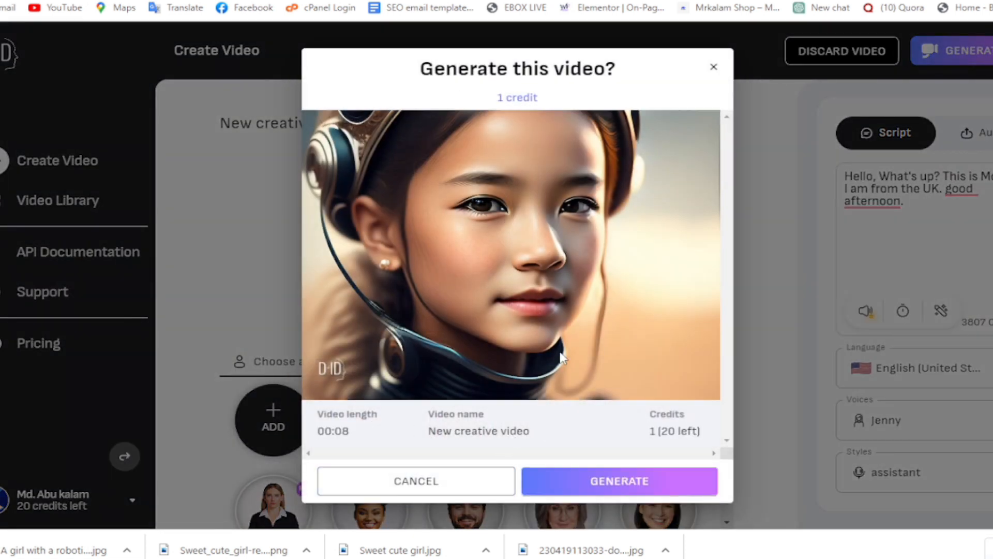
click(594, 490)
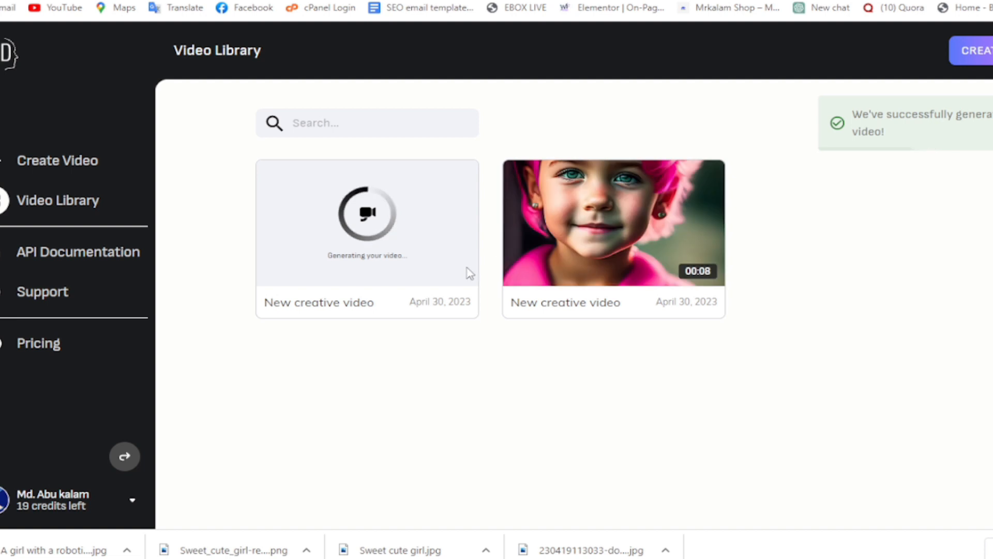
- Download the finished video of the pink-haired girl from the video library
click(706, 178)
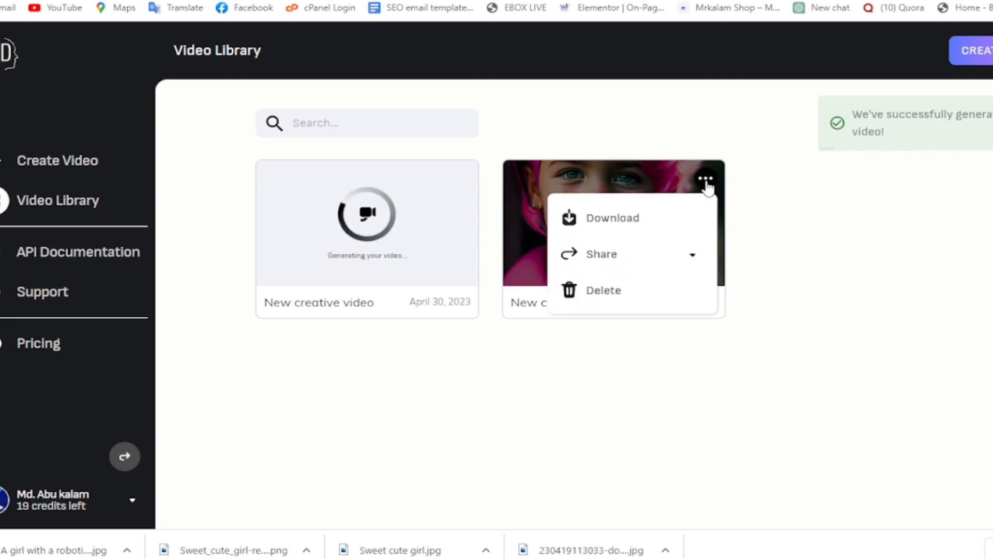
click(652, 209)
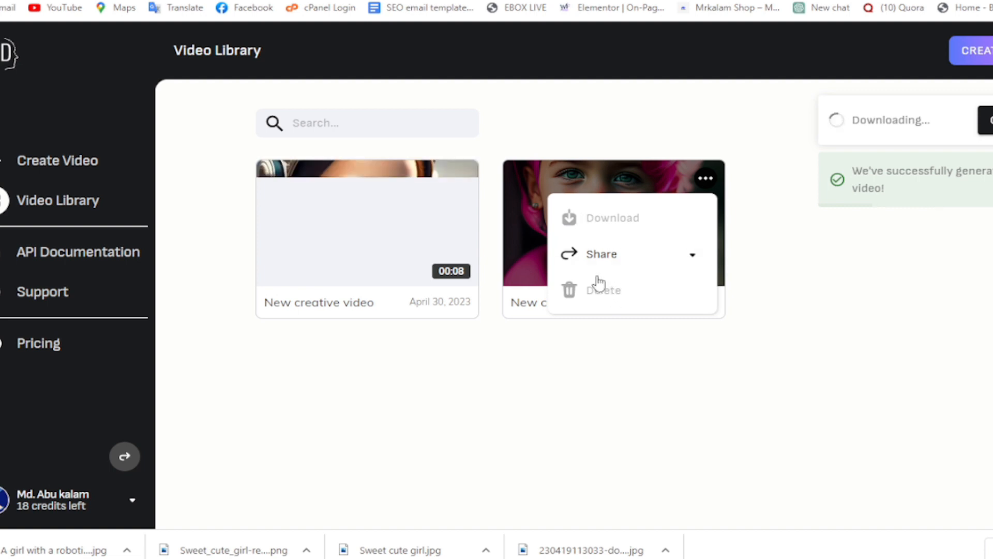
click(405, 408)
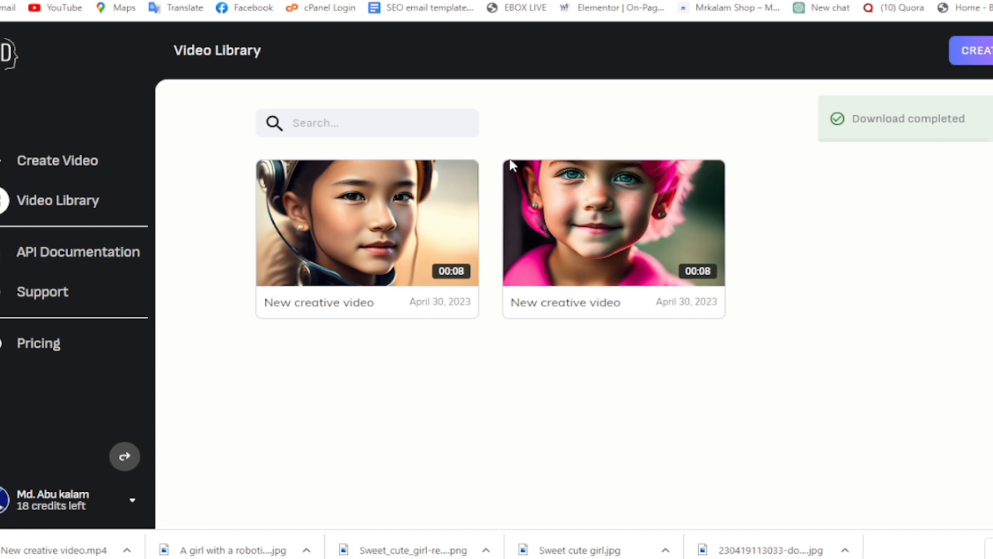
- Download the finished video of the helmeted girl from the video library
click(457, 179)
click(429, 218)
click(384, 355)
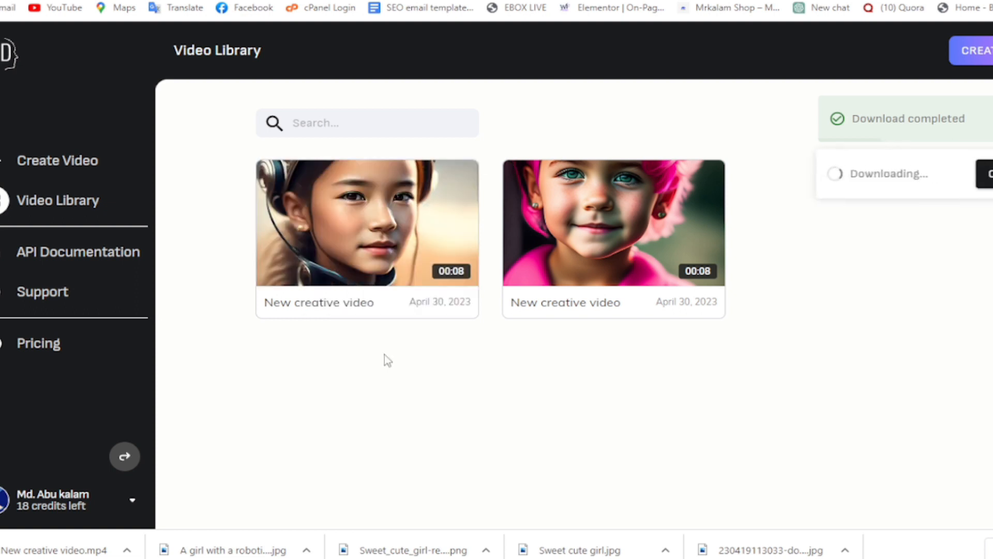